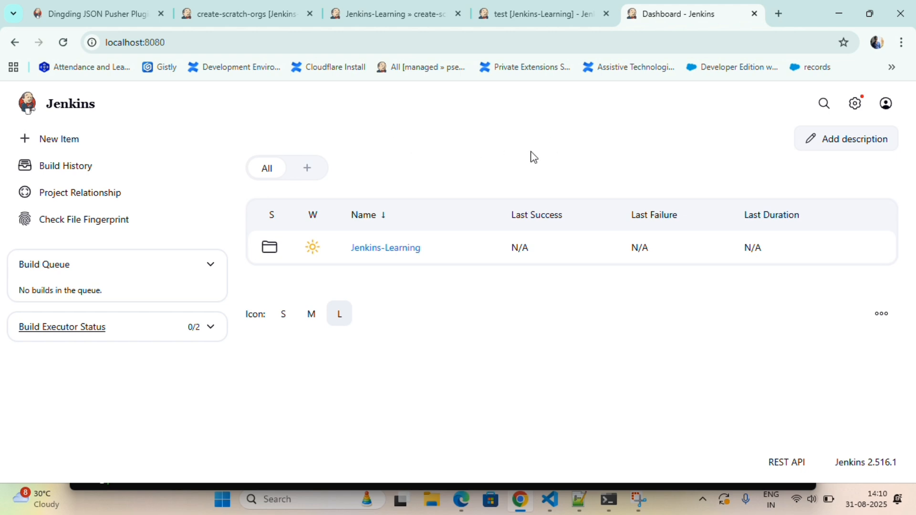
# - Open Manage Jenkins from the header gear and scroll down to System Configuration
pyautogui.click(855, 104)
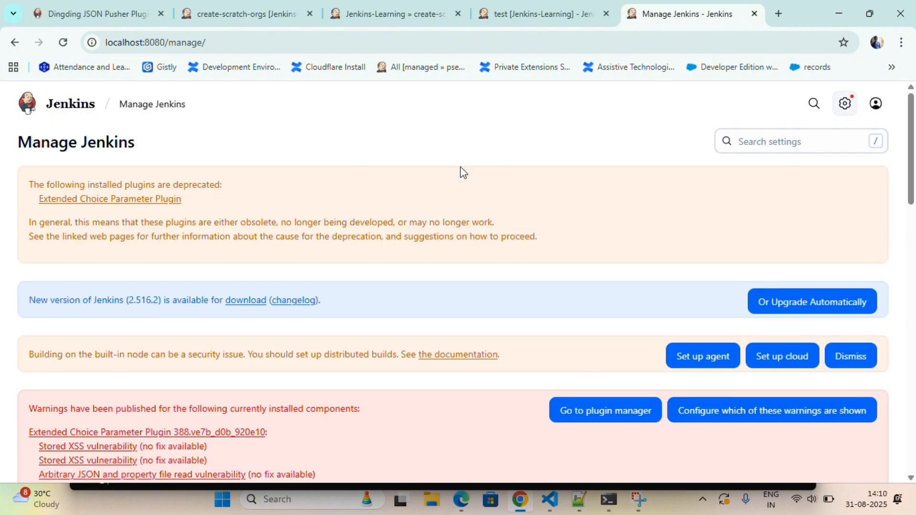
pyautogui.scroll(-6, 351, 285)
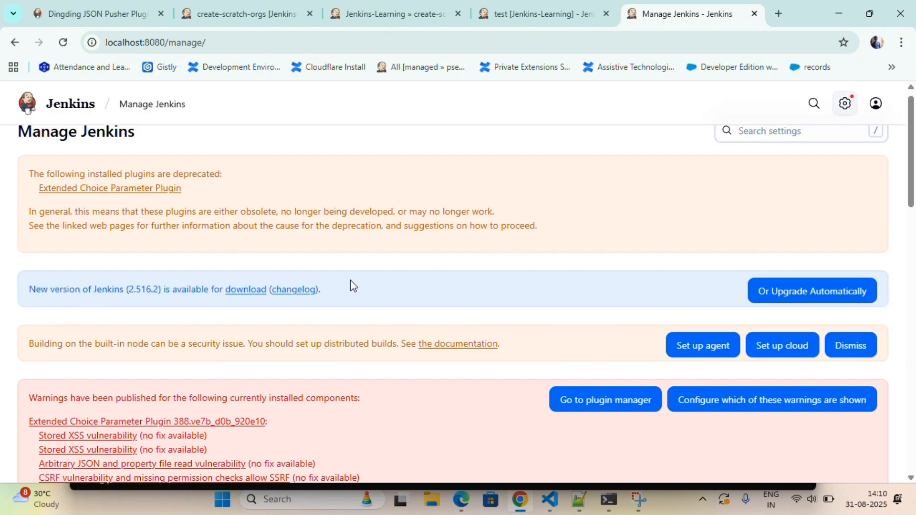
pyautogui.scroll(7, 352, 286)
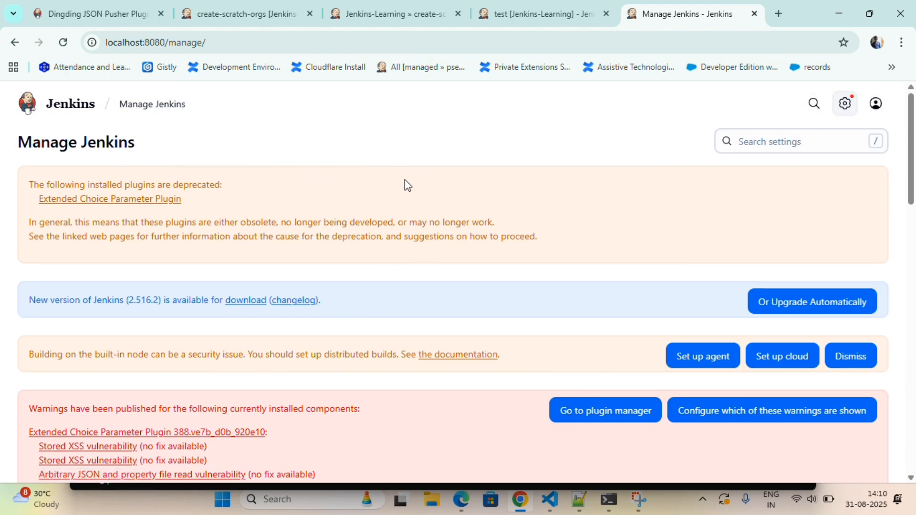
pyautogui.scroll(-8, 411, 221)
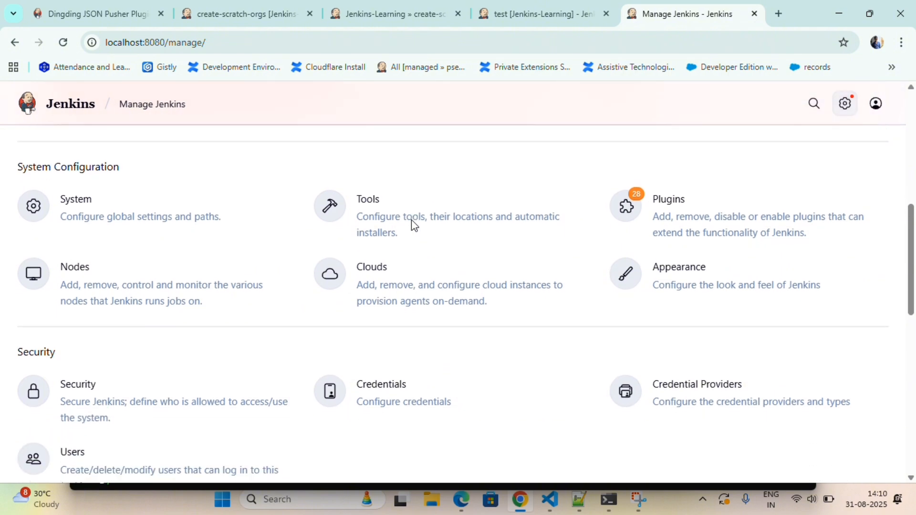
# - Open the System page and review its options: 2 executors, quiet period 5, Jenkins URL
pyautogui.click(141, 214)
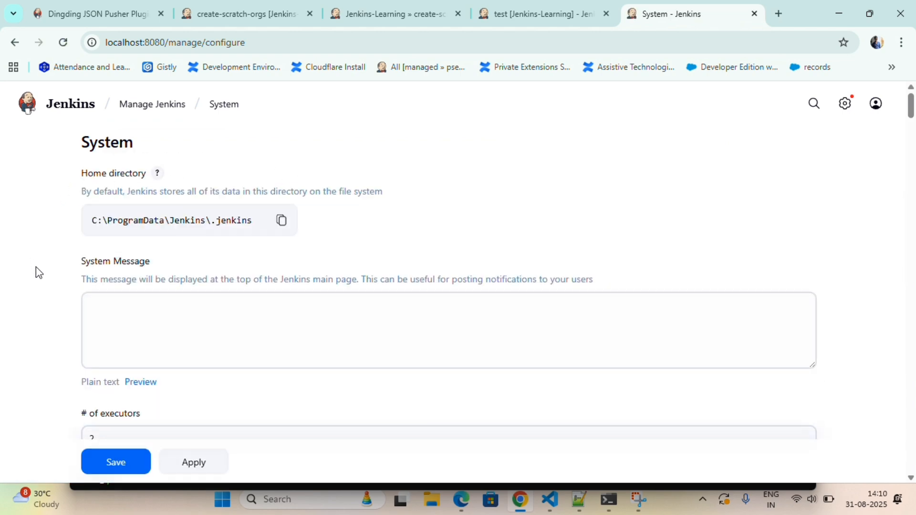
pyautogui.scroll(-2, 38, 272)
pyautogui.scroll(-3, 42, 280)
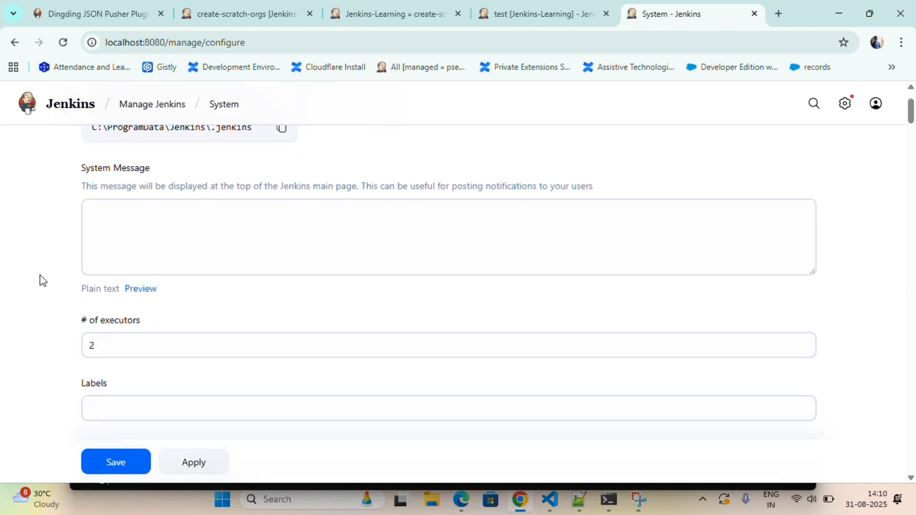
pyautogui.scroll(-3, 42, 280)
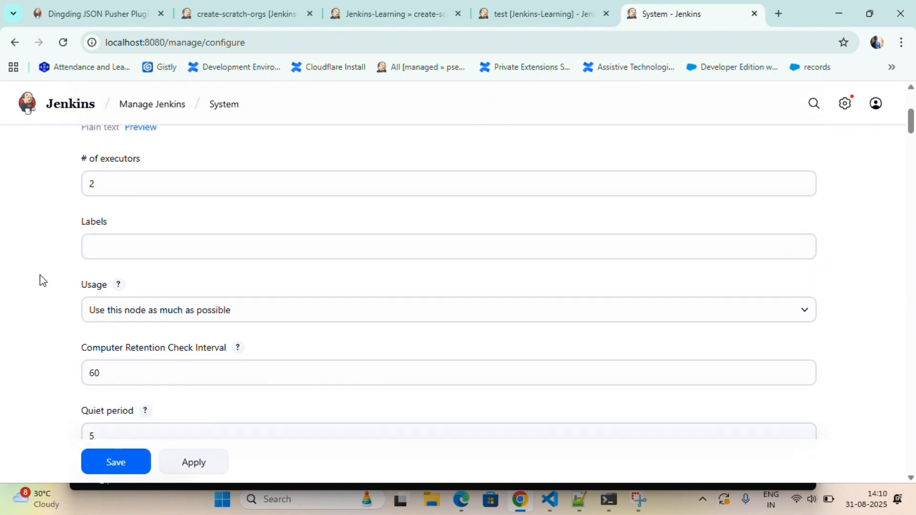
pyautogui.scroll(-10, 42, 281)
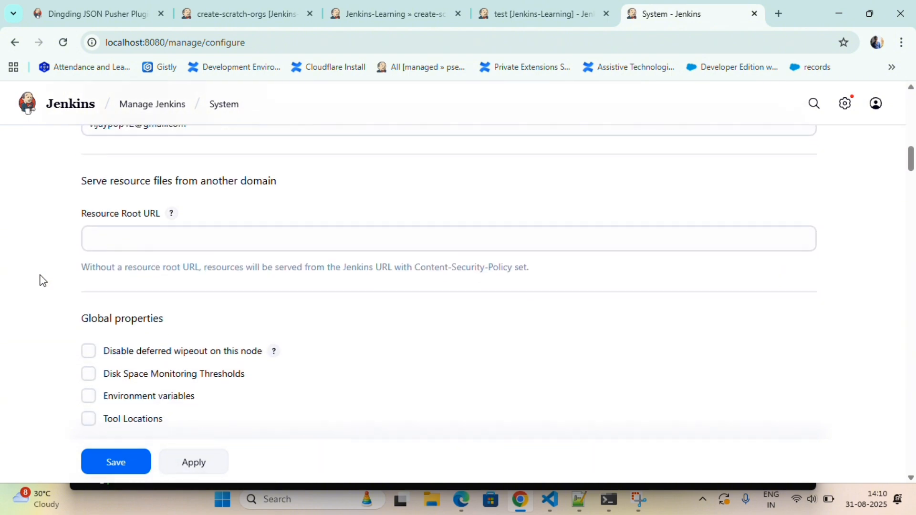
pyautogui.scroll(3, 41, 280)
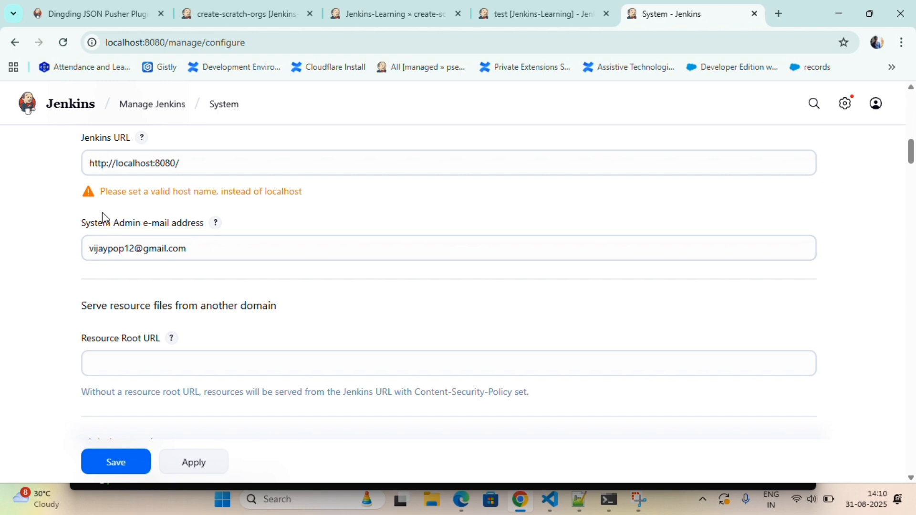
pyautogui.scroll(-5, 6, 300)
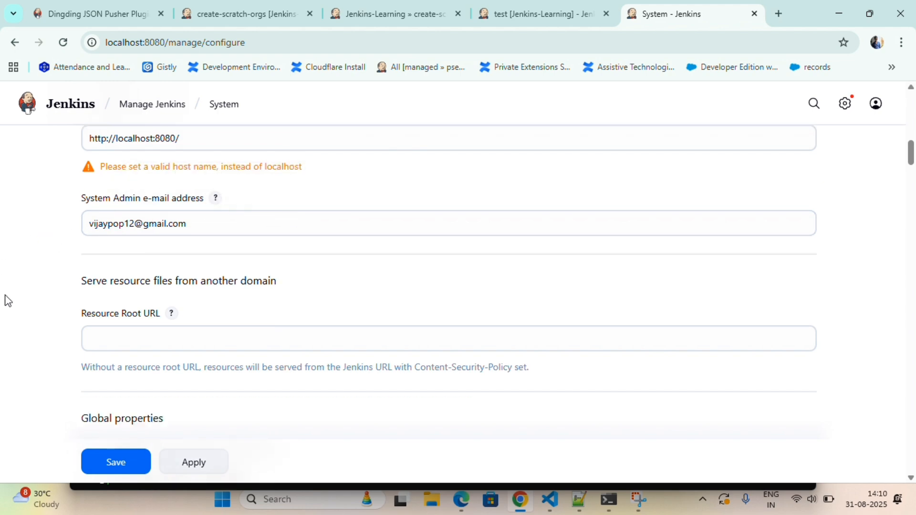
pyautogui.scroll(-4, 6, 301)
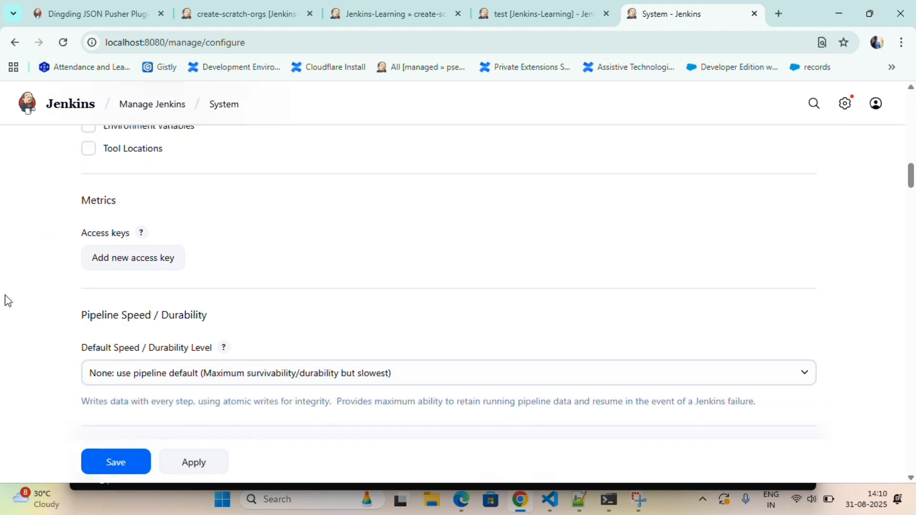
# - Search the page for 'exter' to reach Extended E-mail Notification (smtp.gmail.com, port 25)
pyautogui.hotkey('ctrl', 'f')
pyautogui.write('exter')
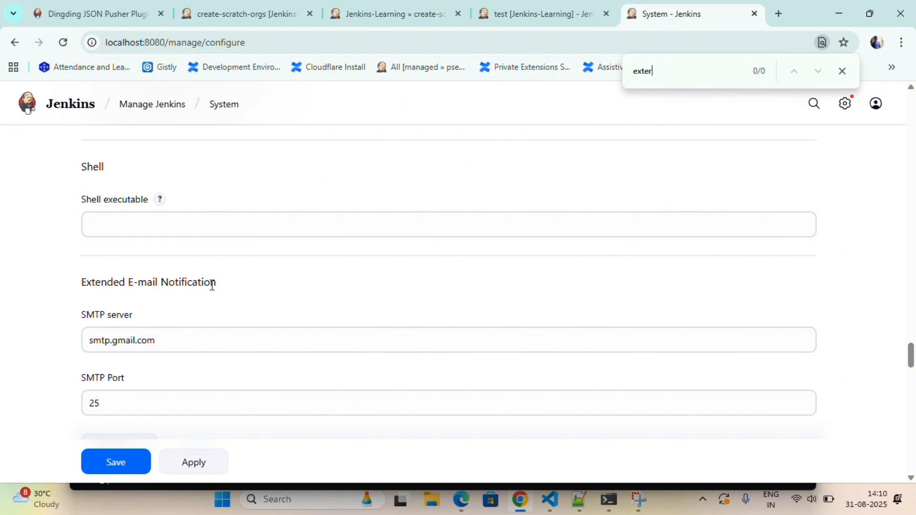
pyautogui.scroll(-3, 32, 287)
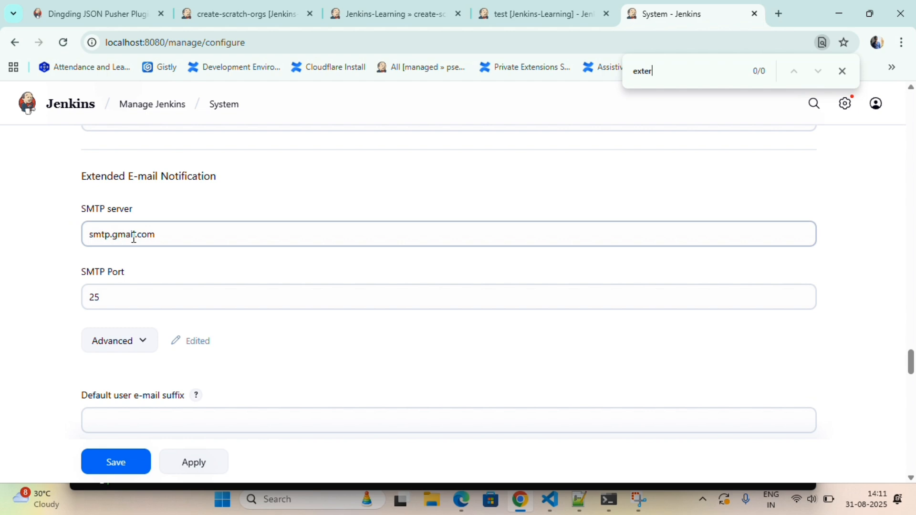
pyautogui.scroll(-1, 163, 237)
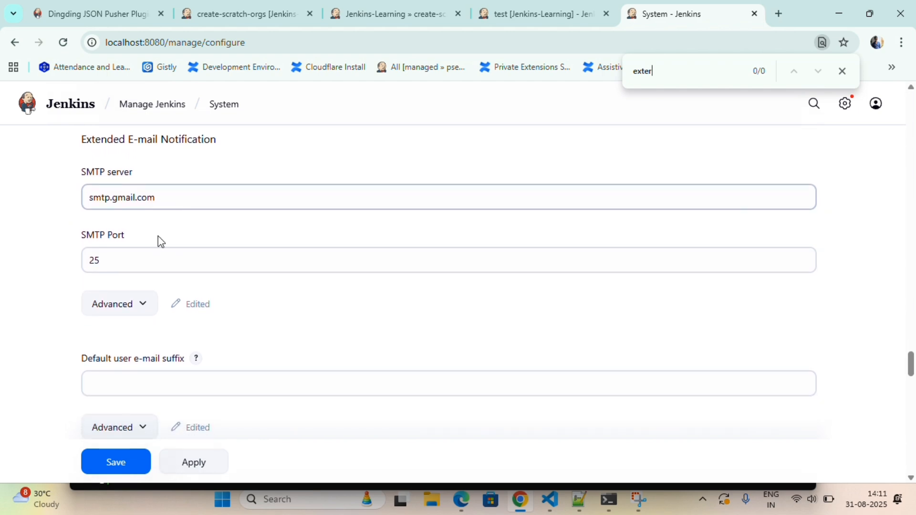
# - Clear the Extended E-mail Notification SMTP Port value 25, keeping server smtp.gmail.com
pyautogui.scroll(-1, 47, 253)
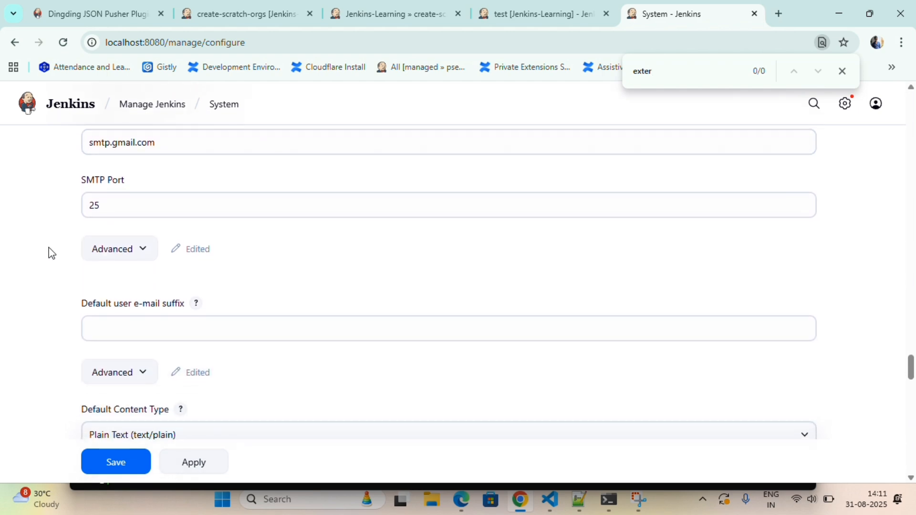
pyautogui.click(136, 209)
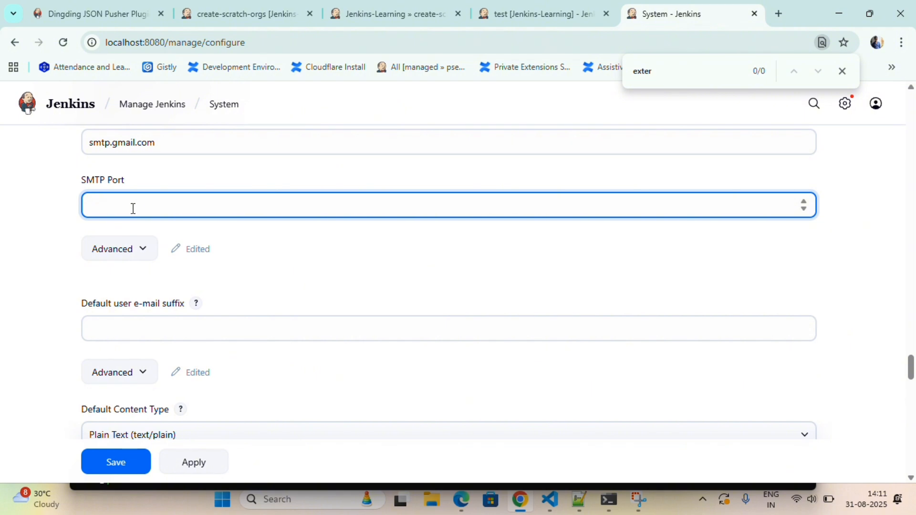
pyautogui.click(66, 215)
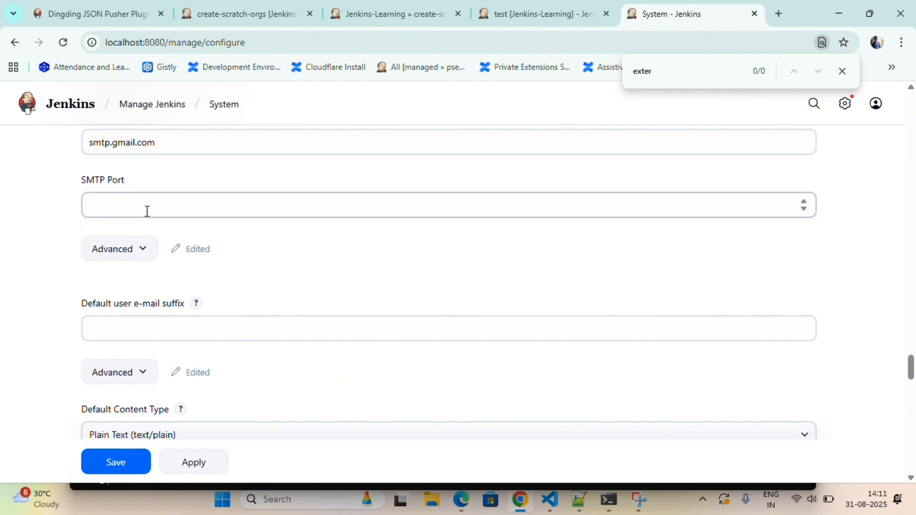
pyautogui.scroll(1, 107, 210)
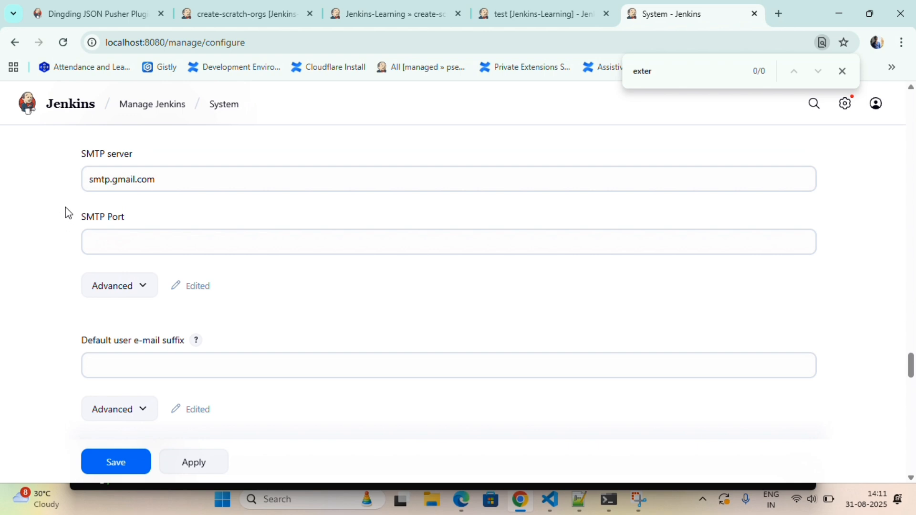
pyautogui.scroll(-2, 47, 232)
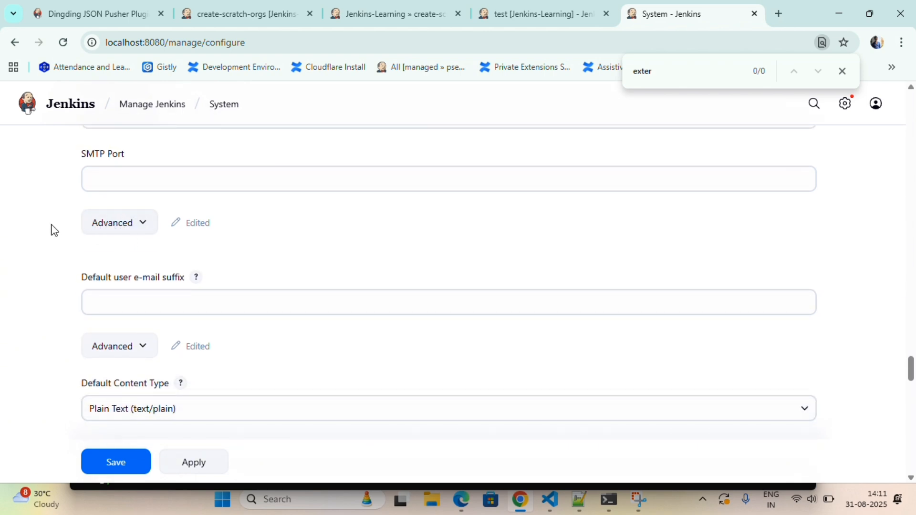
pyautogui.scroll(2, 51, 229)
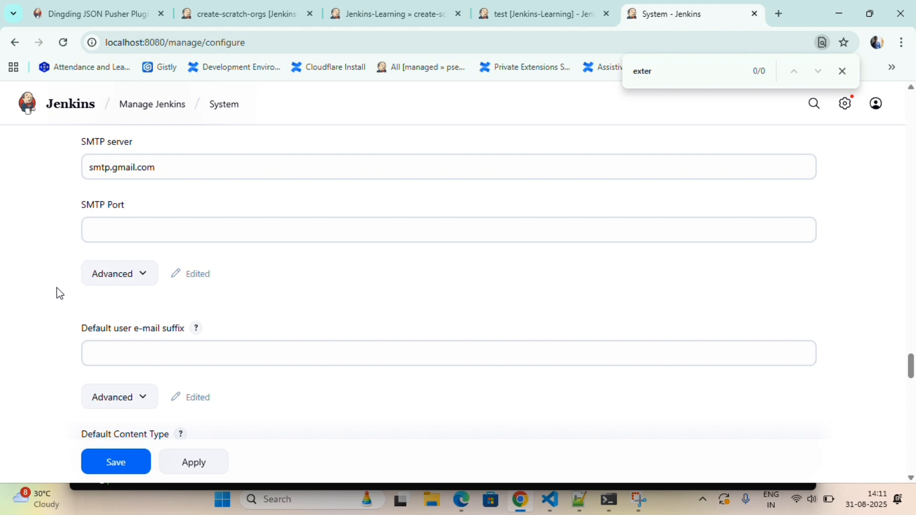
pyautogui.scroll(-5, 59, 291)
pyautogui.scroll(-10, 58, 292)
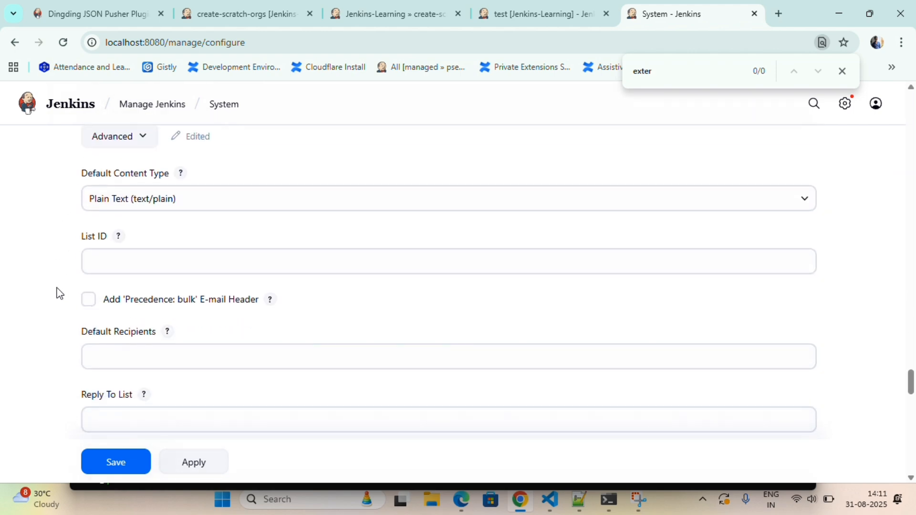
pyautogui.scroll(-14, 58, 292)
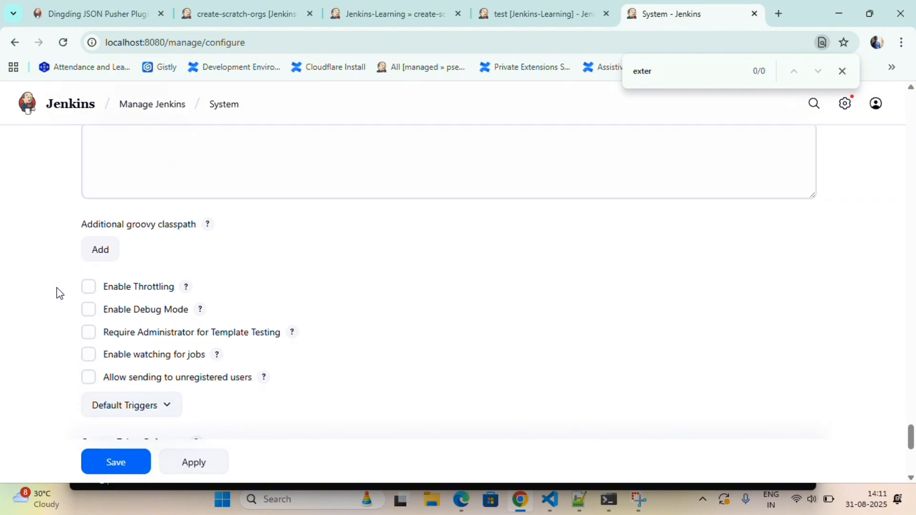
pyautogui.scroll(20, 58, 292)
pyautogui.scroll(20, 58, 292)
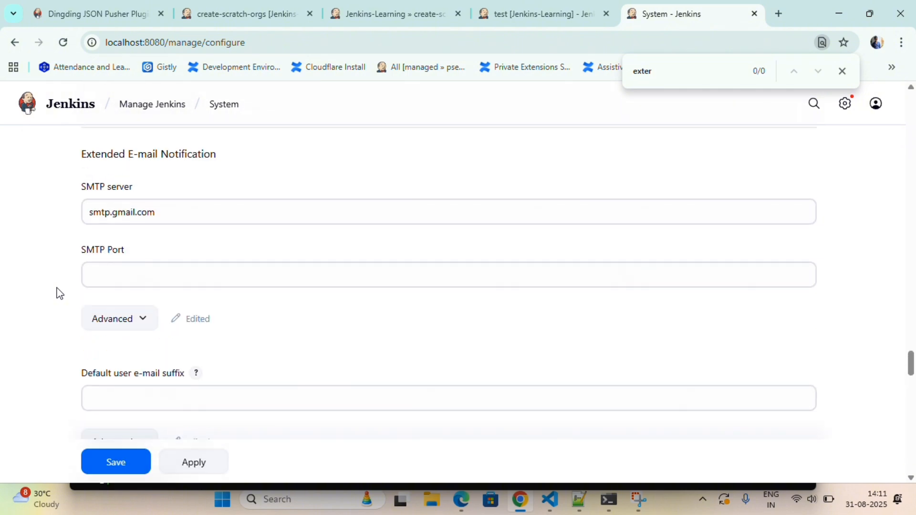
pyautogui.scroll(14, 58, 292)
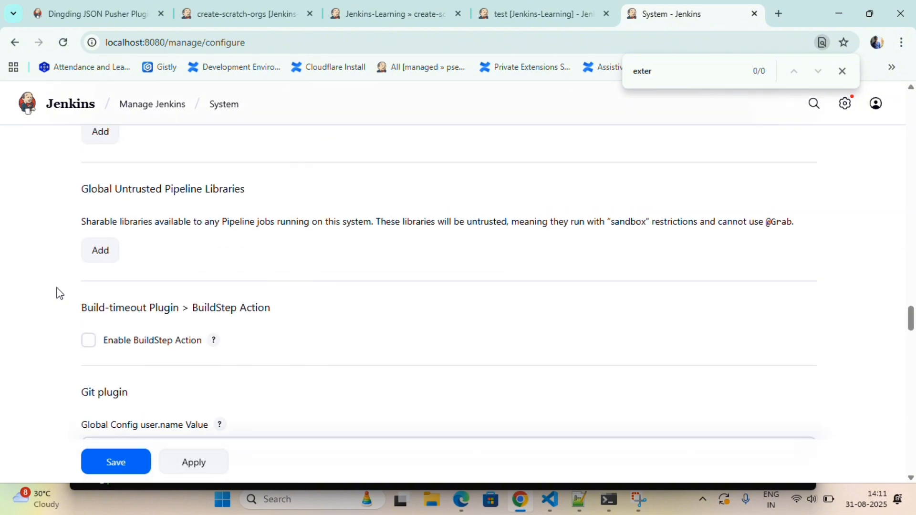
pyautogui.scroll(12, 58, 292)
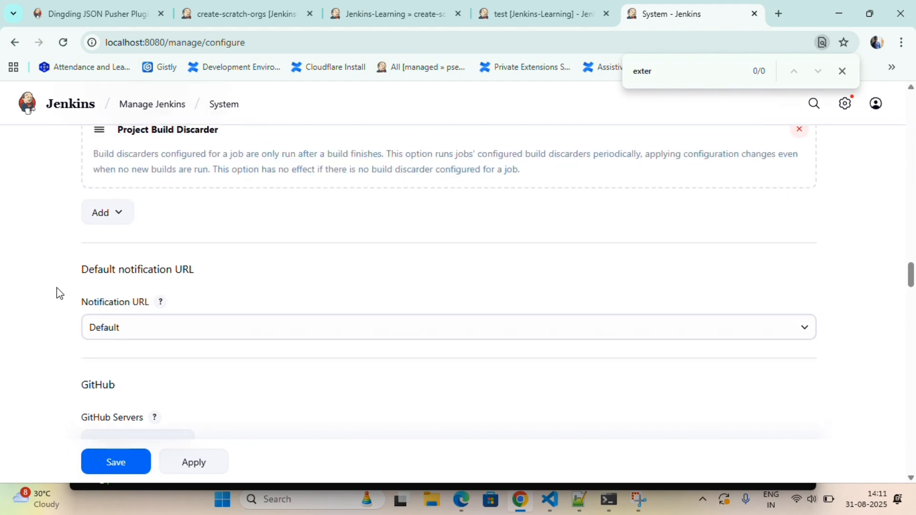
pyautogui.scroll(10, 58, 292)
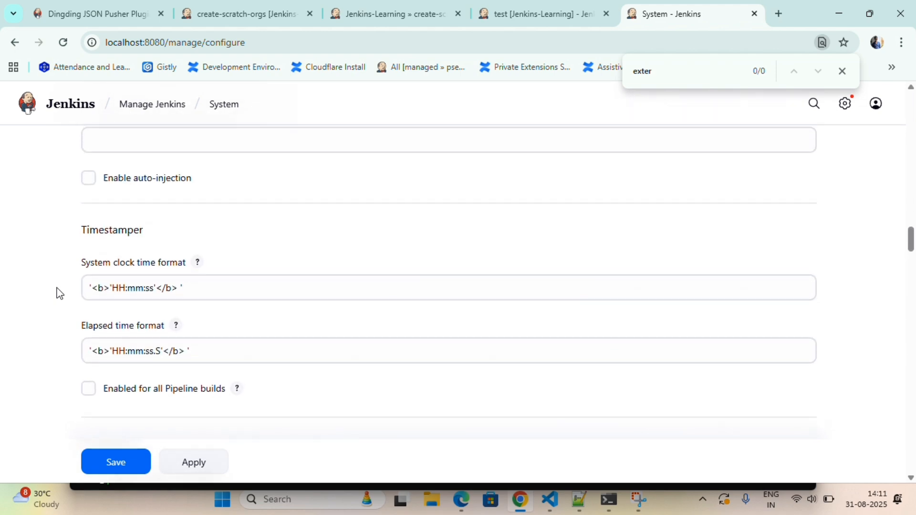
pyautogui.scroll(10, 58, 292)
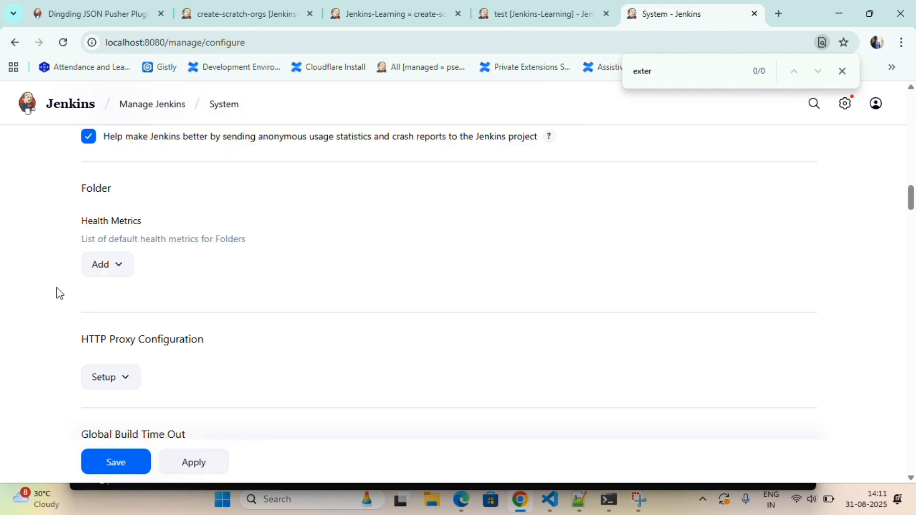
pyautogui.scroll(8, 60, 294)
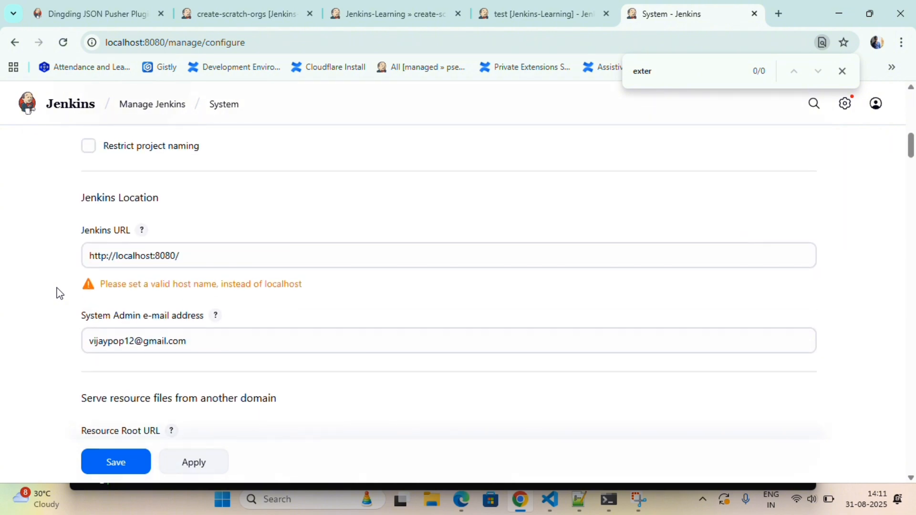
# - Search the page for 'notif' to jump to the E-mail Notification section
pyautogui.hotkey('ctrl', 'd')
pyautogui.write('n')
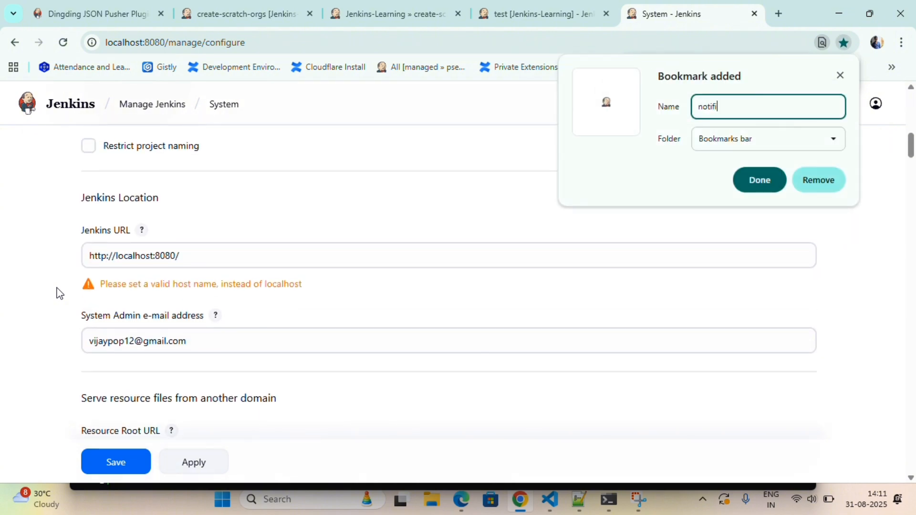
pyautogui.write('otifi')
pyautogui.press('Return')
pyautogui.hotkey('ctrl', 'f')
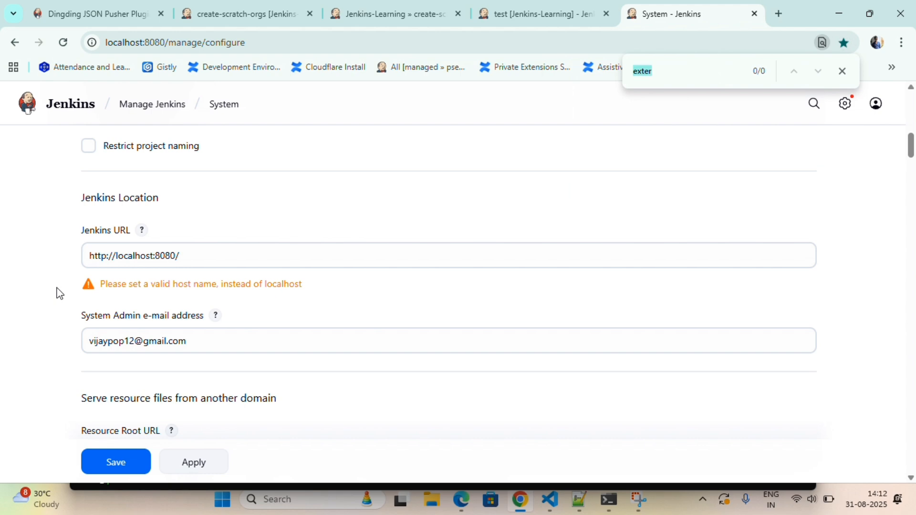
pyautogui.write('notif')
pyautogui.press('Return')
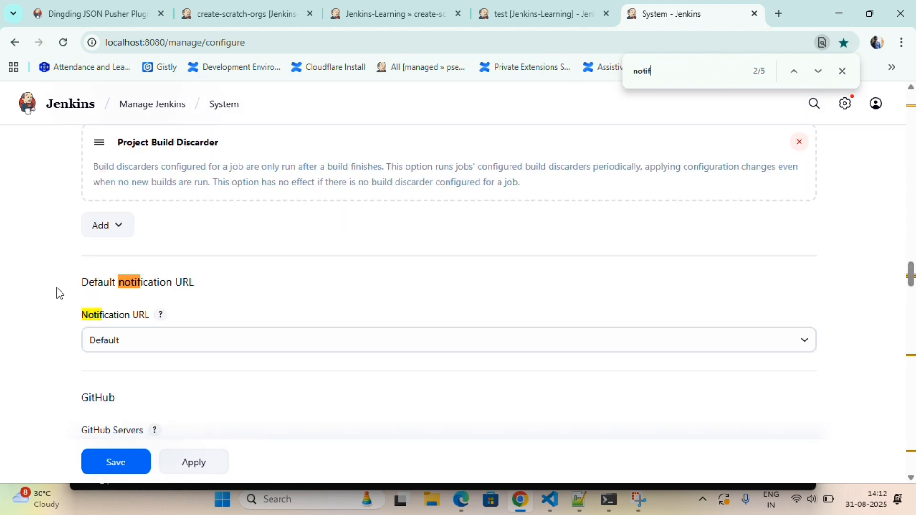
pyautogui.press('Return')
pyautogui.press('Return')
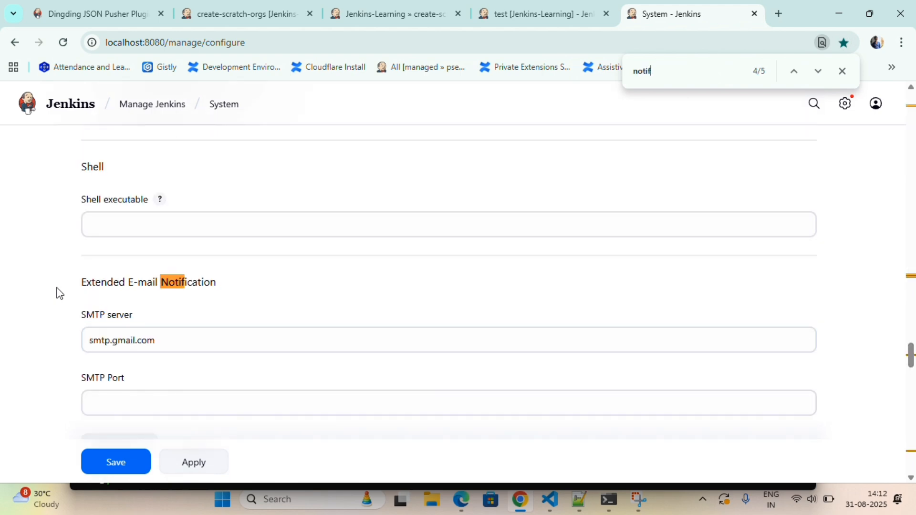
pyautogui.press('Return')
pyautogui.scroll(-2, 59, 293)
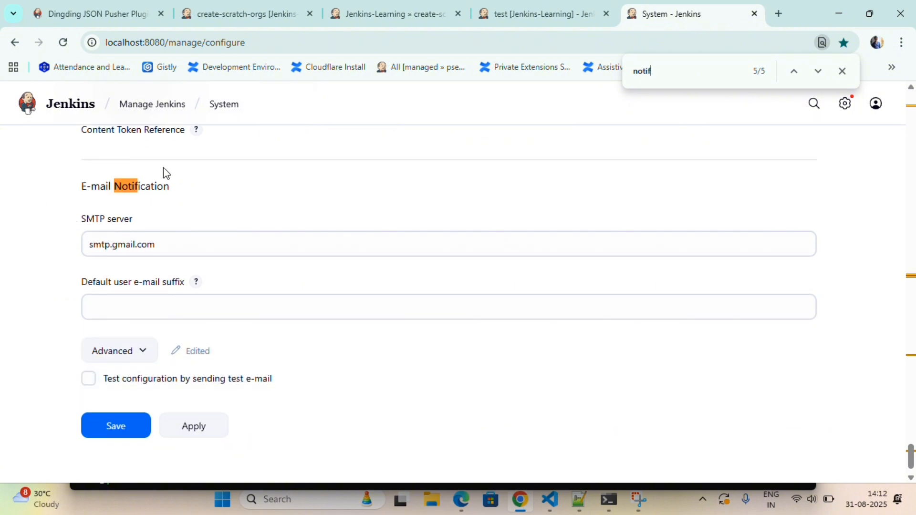
pyautogui.scroll(-1, 51, 255)
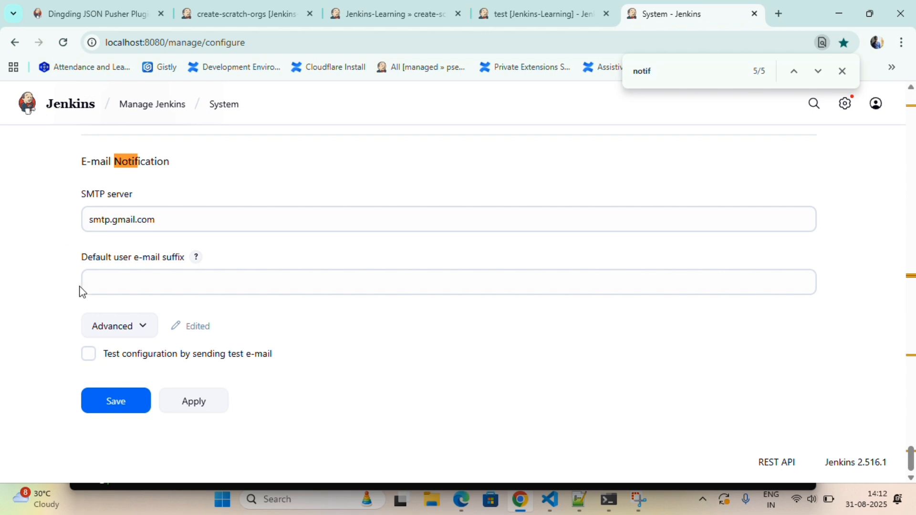
# - Tick 'Test configuration by sending test e-mail' under E-mail Notification, then switch to VS Code
pyautogui.click(101, 331)
pyautogui.click(101, 332)
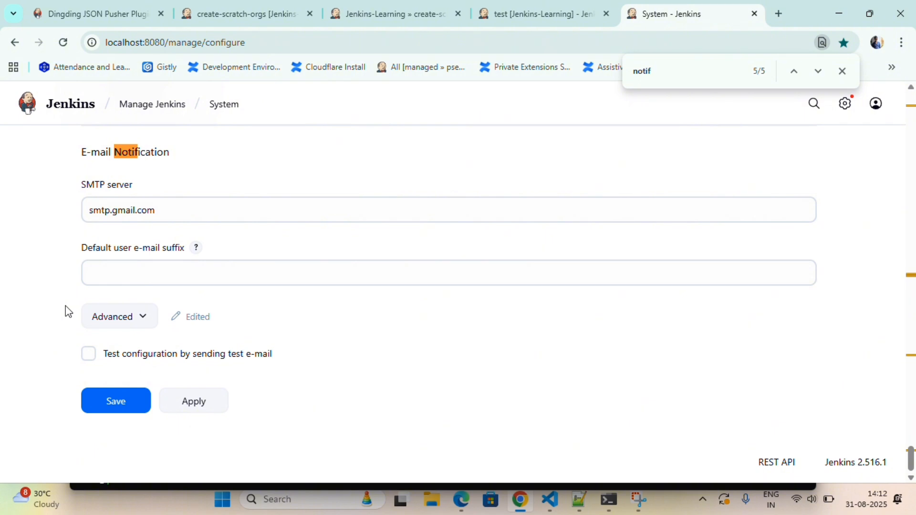
pyautogui.click(88, 354)
pyautogui.scroll(-2, 71, 345)
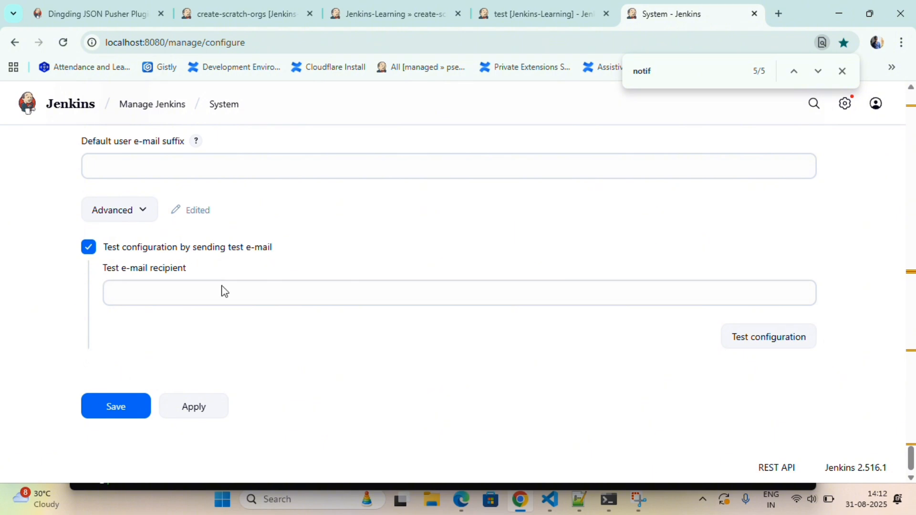
pyautogui.scroll(2, 530, 217)
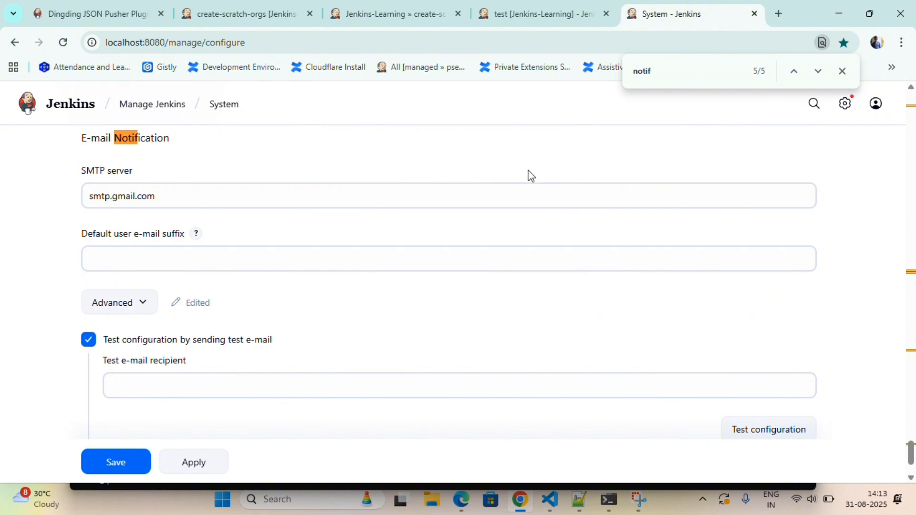
pyautogui.click(550, 500)
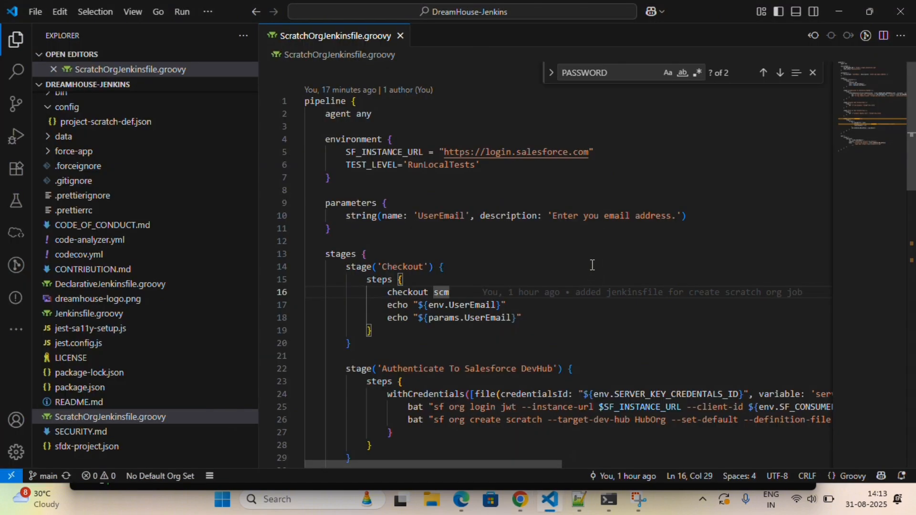
# - Close the find widget in ScratchOrgJenkinsfile.groovy and scroll through the pipeline code
pyautogui.click(670, 164)
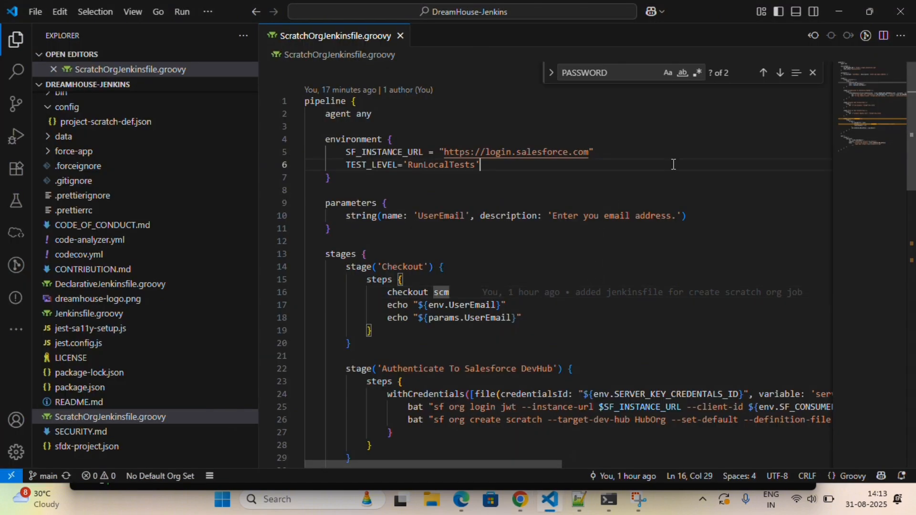
pyautogui.click(813, 73)
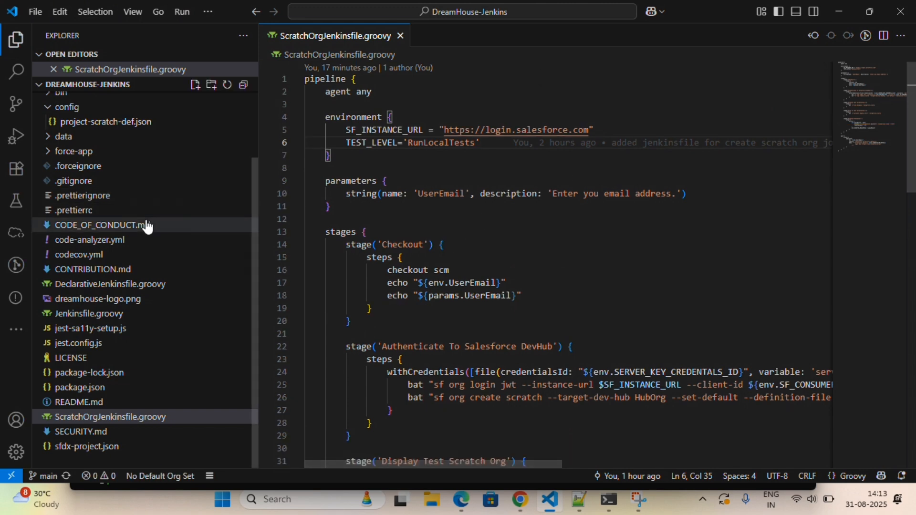
pyautogui.scroll(3, 148, 221)
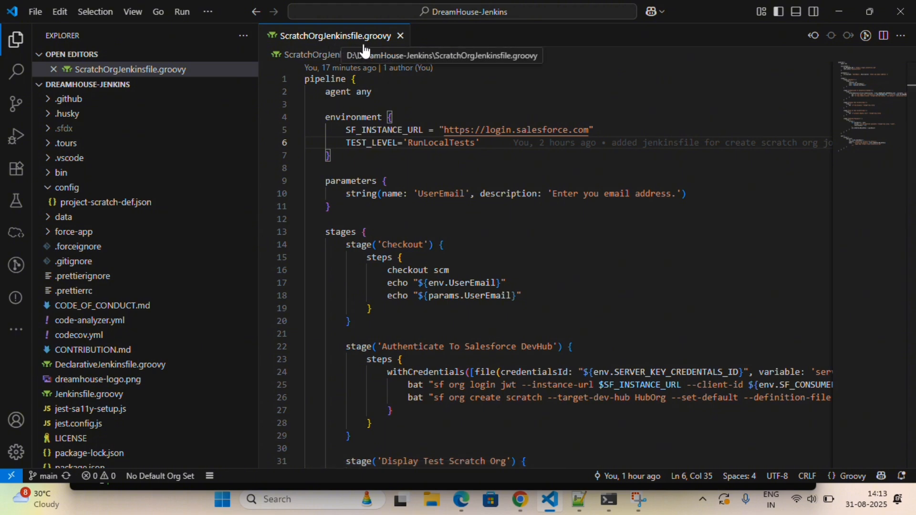
pyautogui.scroll(-2, 432, 143)
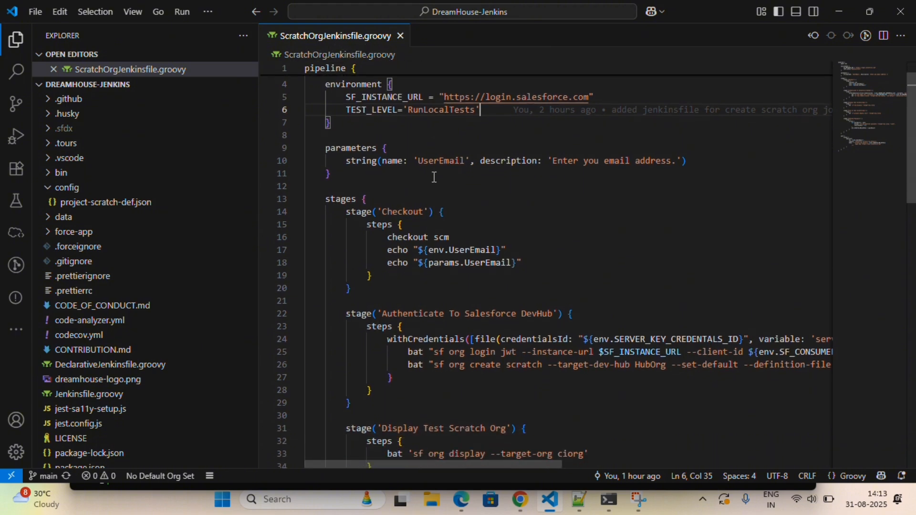
pyautogui.scroll(2, 434, 177)
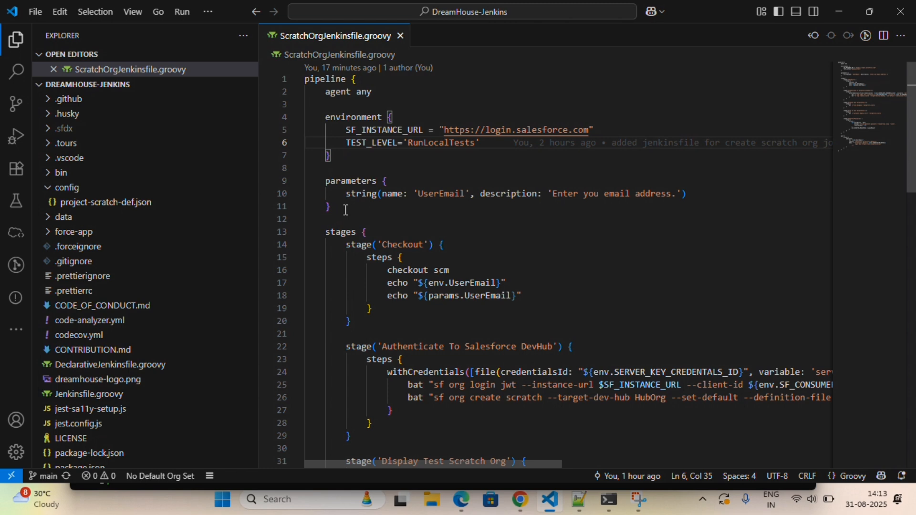
# - Highlight UserEmail, env and params to trace how the UserEmail parameter is read
pyautogui.doubleClick(439, 193)
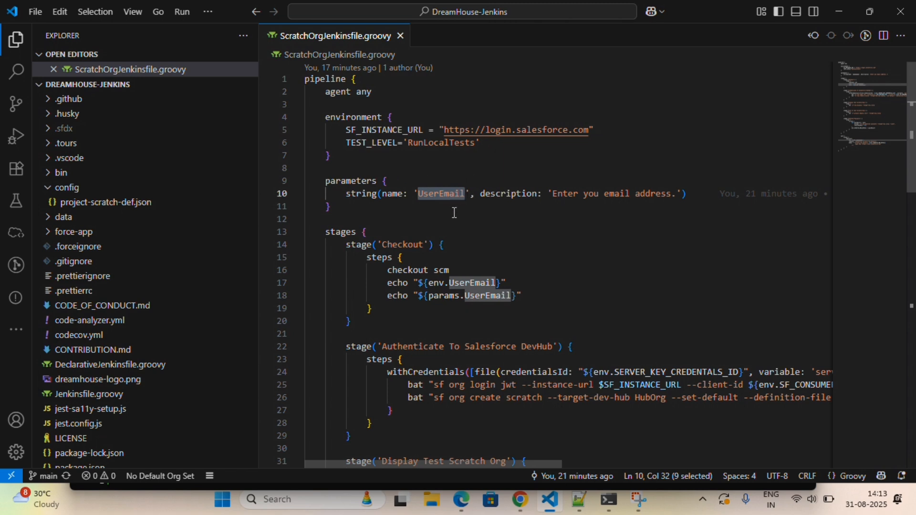
pyautogui.scroll(-2, 454, 213)
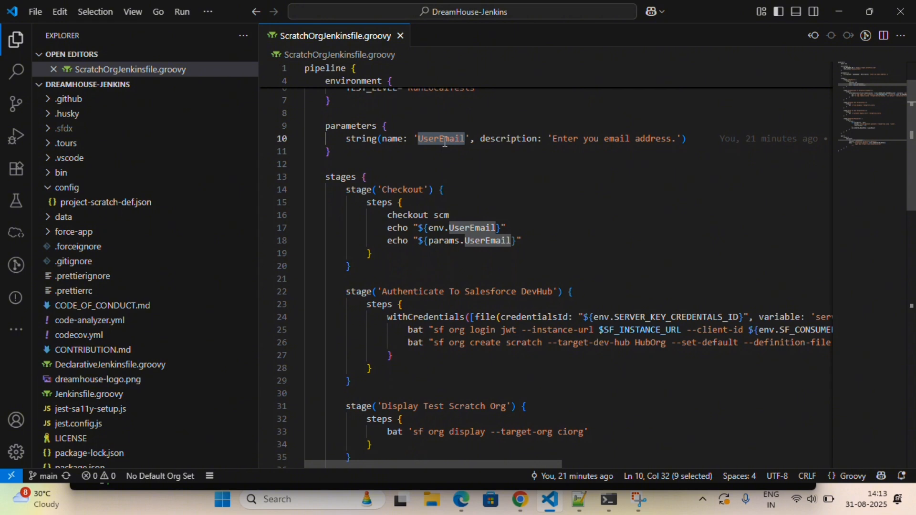
pyautogui.scroll(-1, 441, 152)
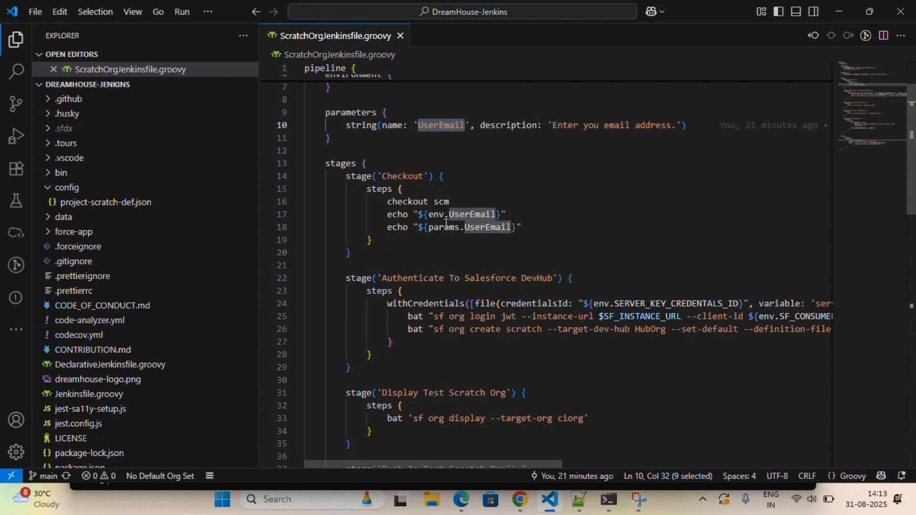
pyautogui.doubleClick(433, 214)
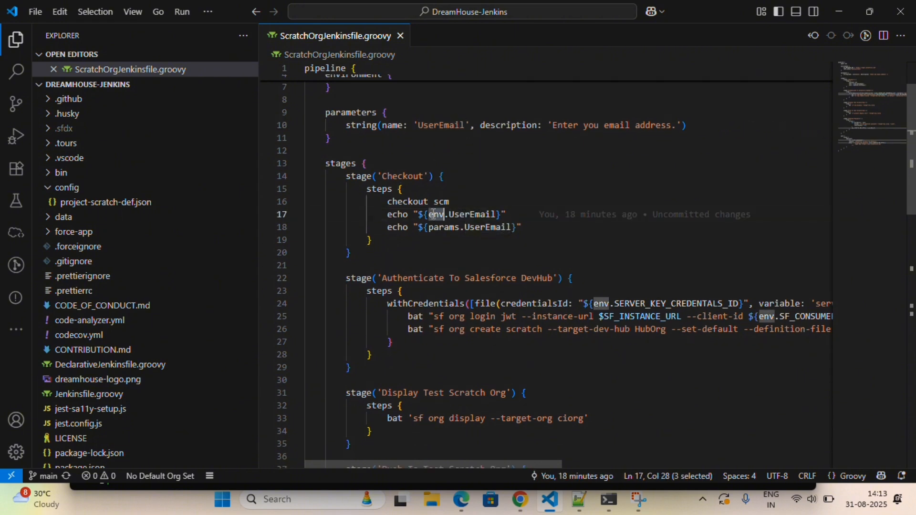
pyautogui.doubleClick(443, 228)
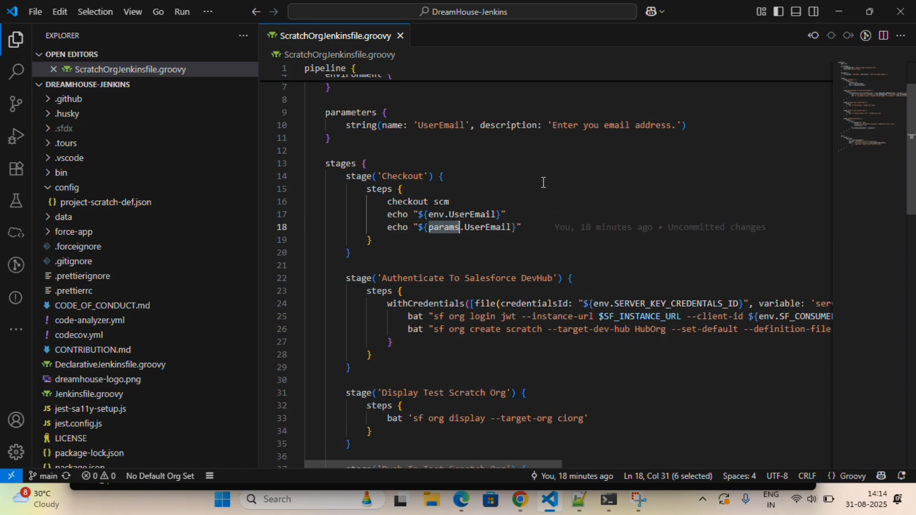
pyautogui.doubleClick(437, 214)
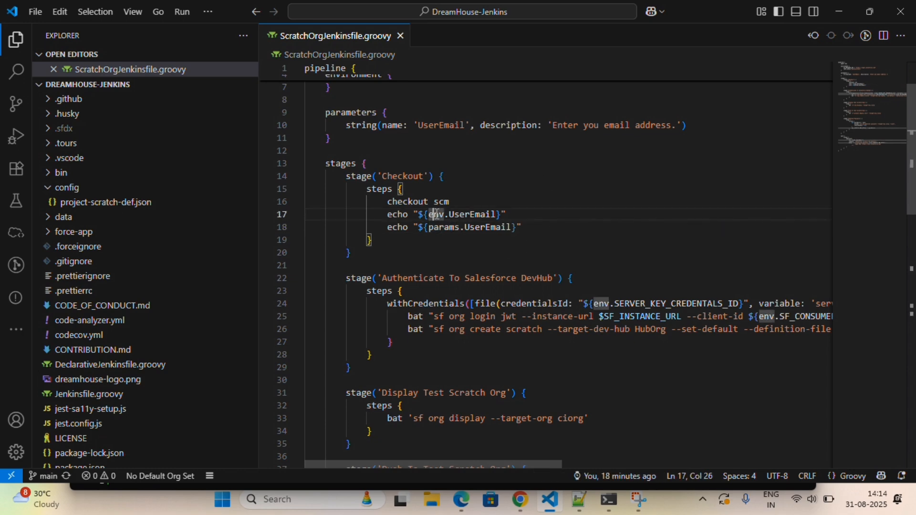
pyautogui.scroll(-10, 459, 234)
# - Check UserEmail in the emailext recipient line, scroll to the Jenkinsfile top, and return to Jenkins
pyautogui.scroll(-2, 439, 233)
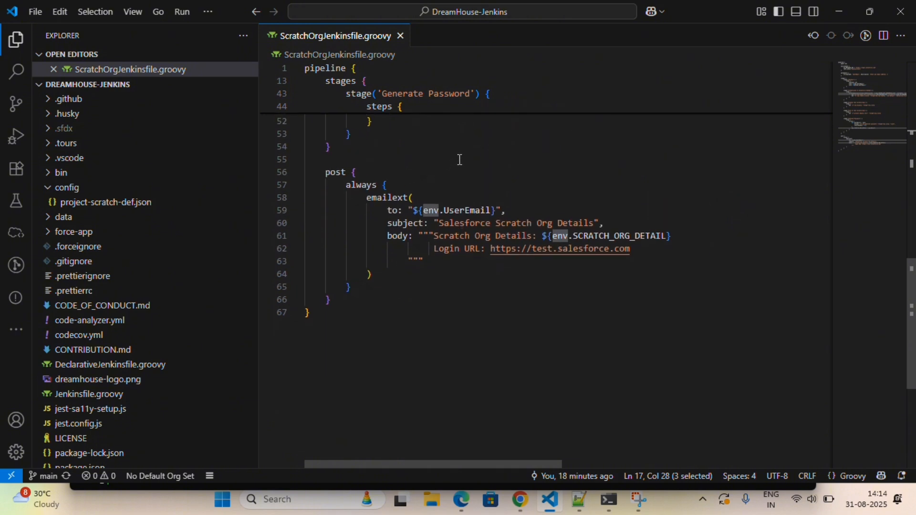
pyautogui.doubleClick(461, 213)
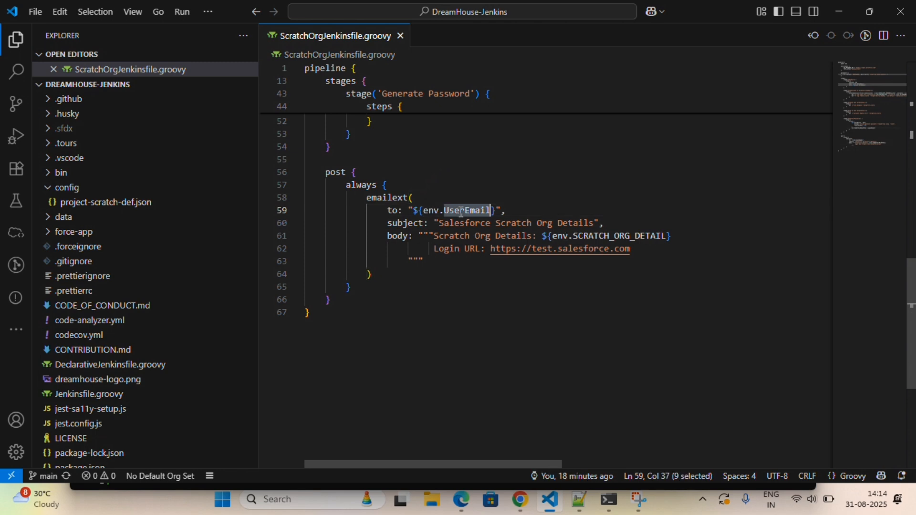
pyautogui.scroll(7, 593, 240)
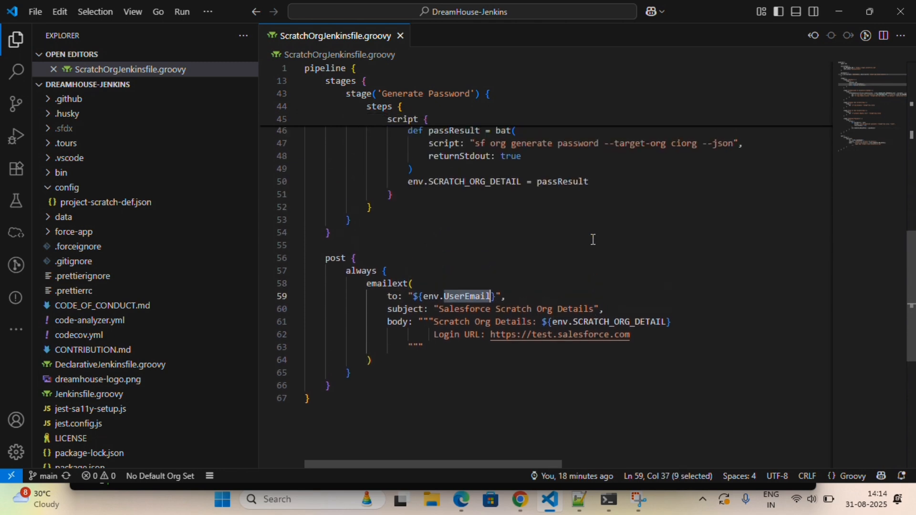
pyautogui.scroll(1, 593, 240)
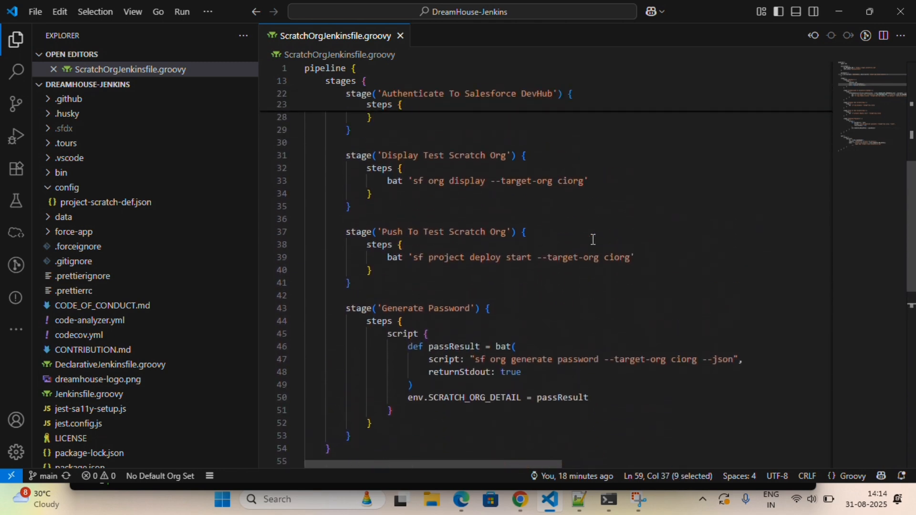
pyautogui.scroll(7, 546, 241)
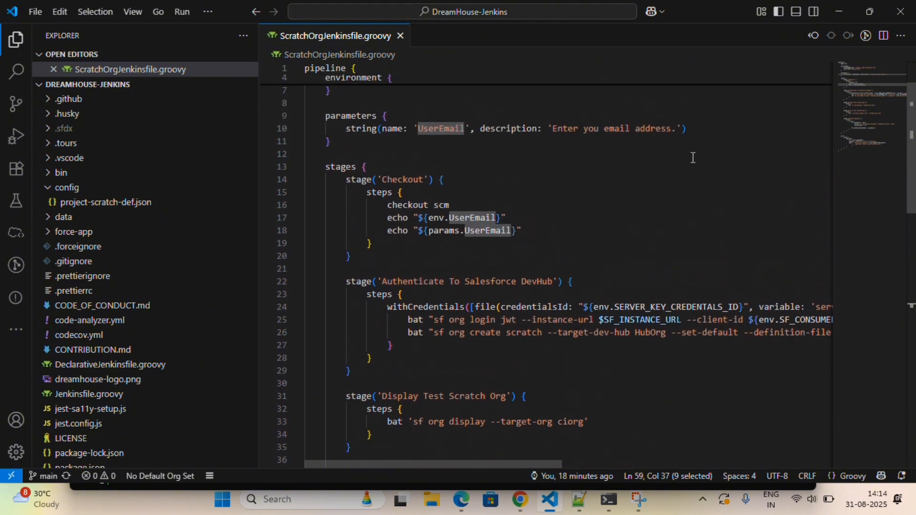
pyautogui.scroll(2, 635, 197)
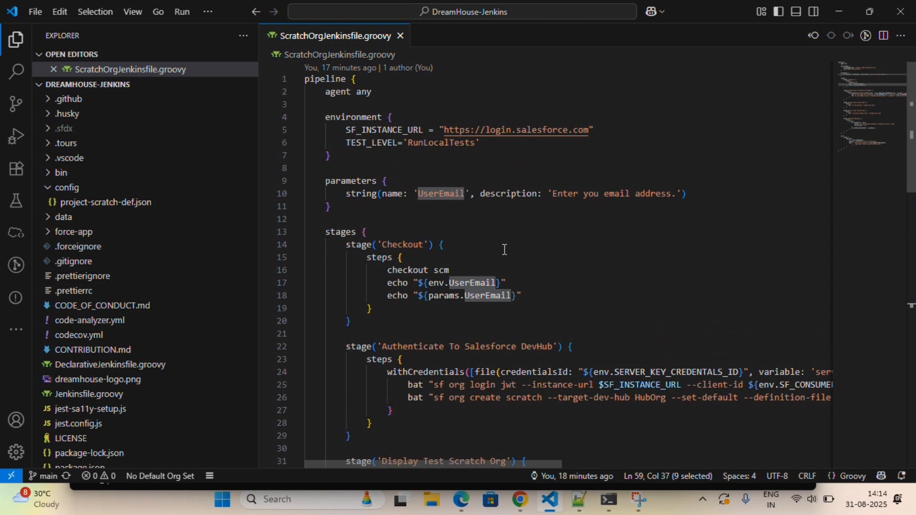
pyautogui.hotkey('alt', 'Tab')
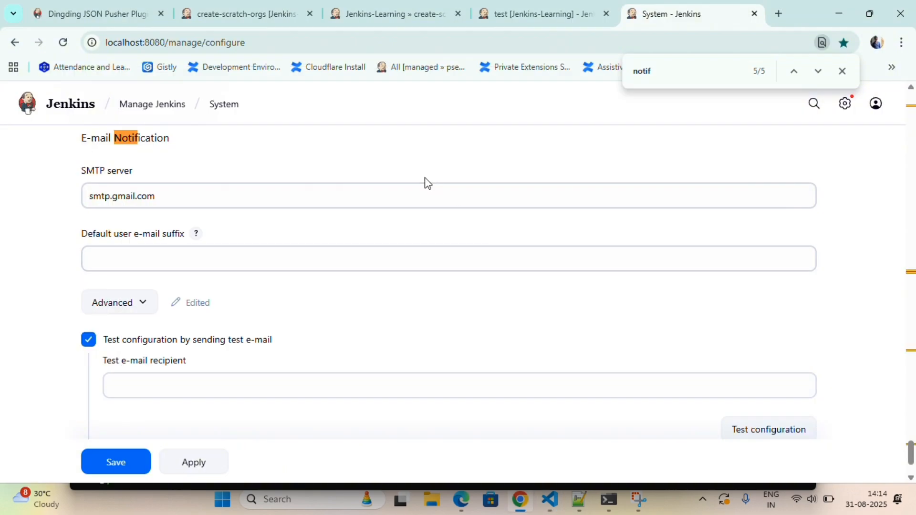
# - Navigate via the Jenkins-Learning folder to create-scratch-orgs and open its configuration
pyautogui.click(241, 13)
pyautogui.moveTo(236, 105)
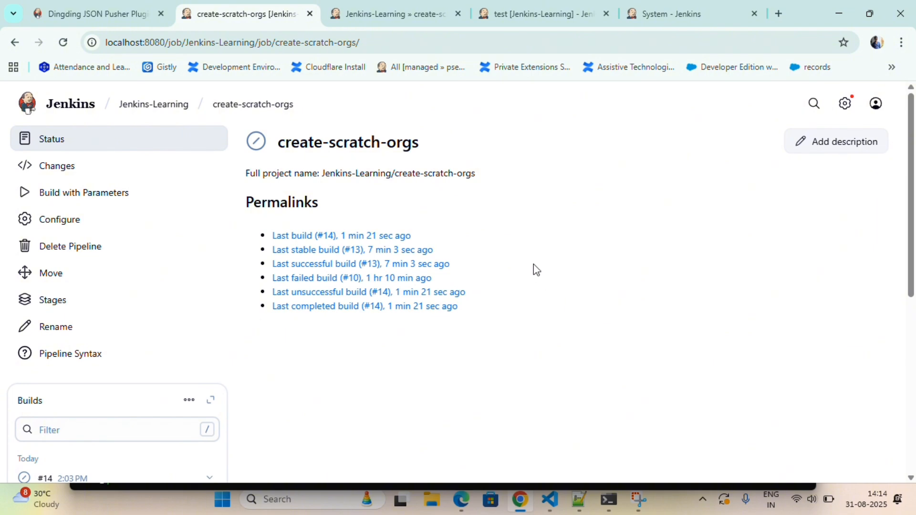
pyautogui.click(147, 104)
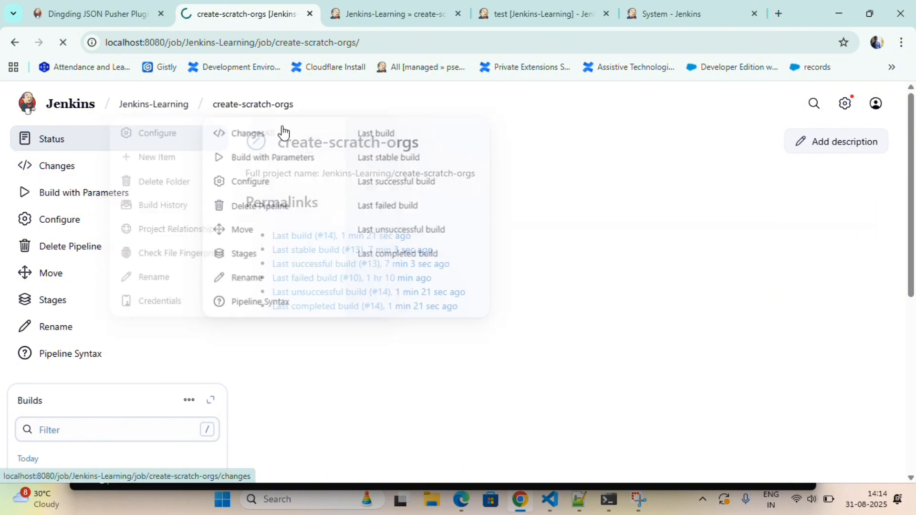
pyautogui.scroll(-1, 407, 198)
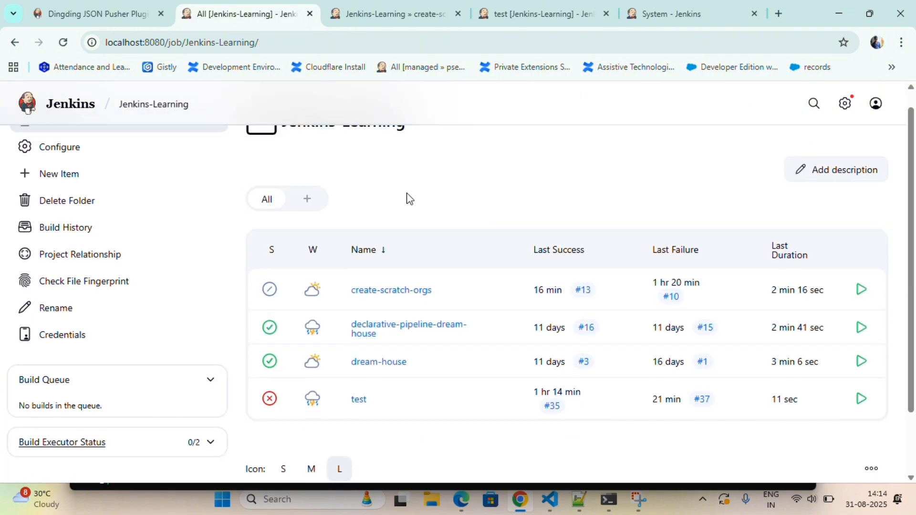
pyautogui.scroll(1, 408, 198)
pyautogui.scroll(-2, 407, 198)
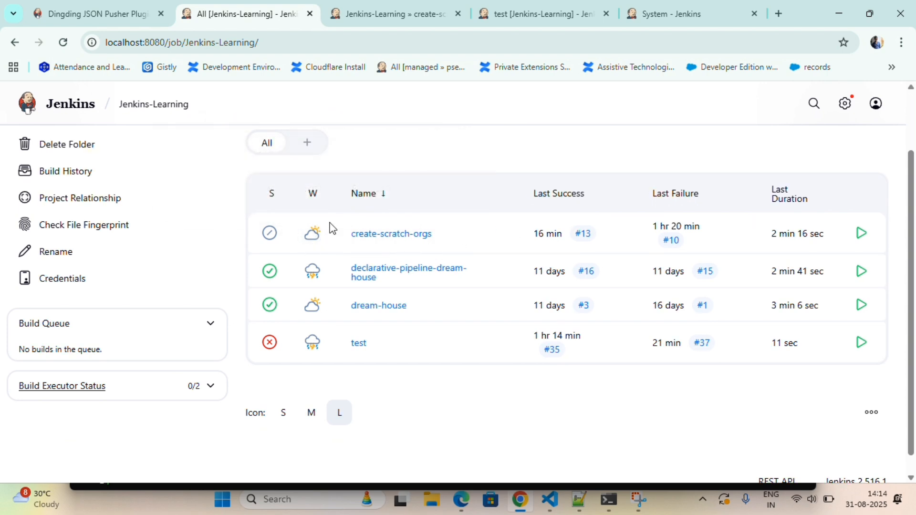
pyautogui.click(385, 234)
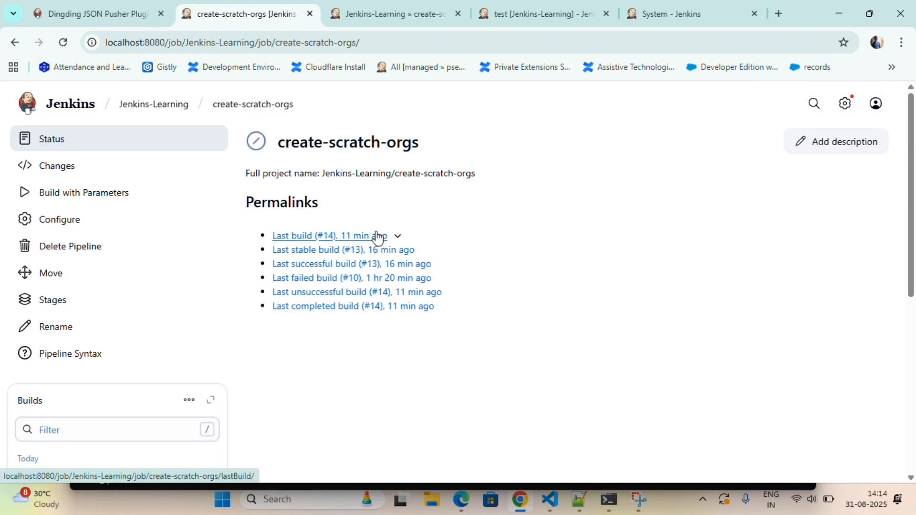
pyautogui.click(113, 221)
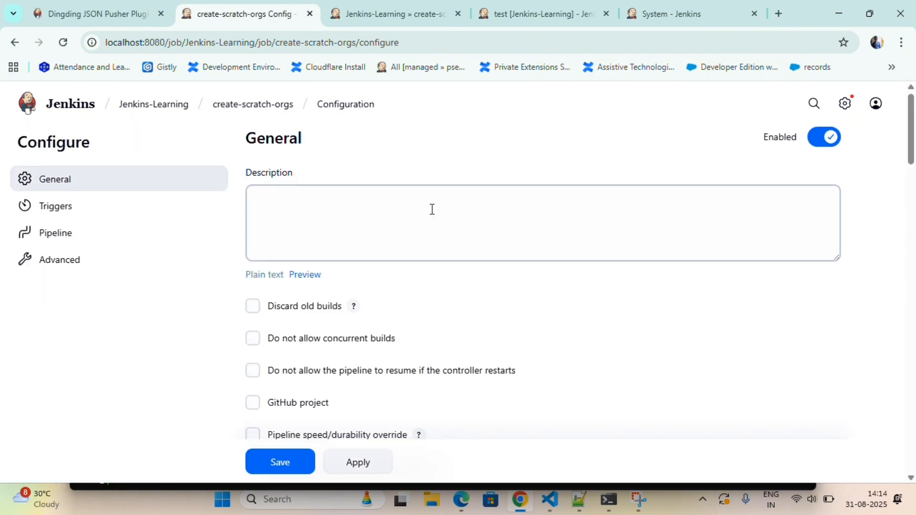
# - Compare the job's UserEmail String Parameter with the Jenkinsfile in VS Code
pyautogui.scroll(-5, 431, 209)
pyautogui.scroll(2, 424, 206)
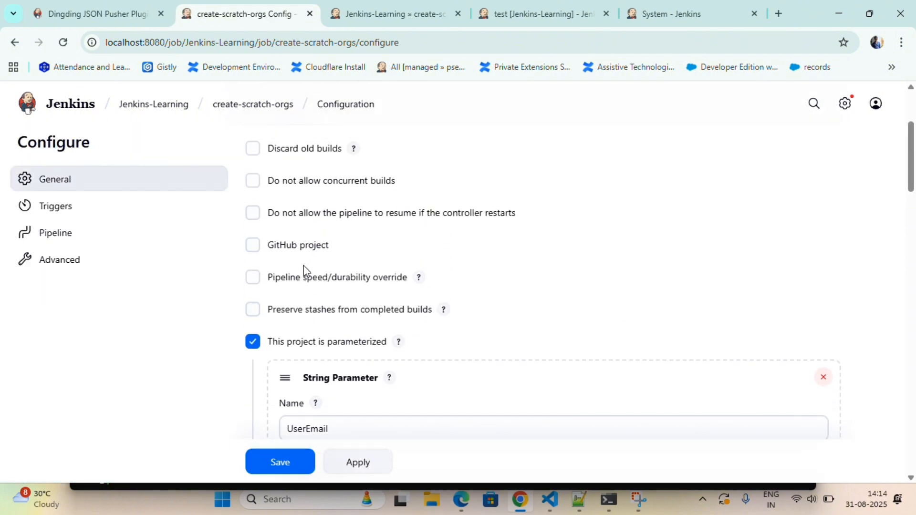
pyautogui.scroll(-2, 303, 268)
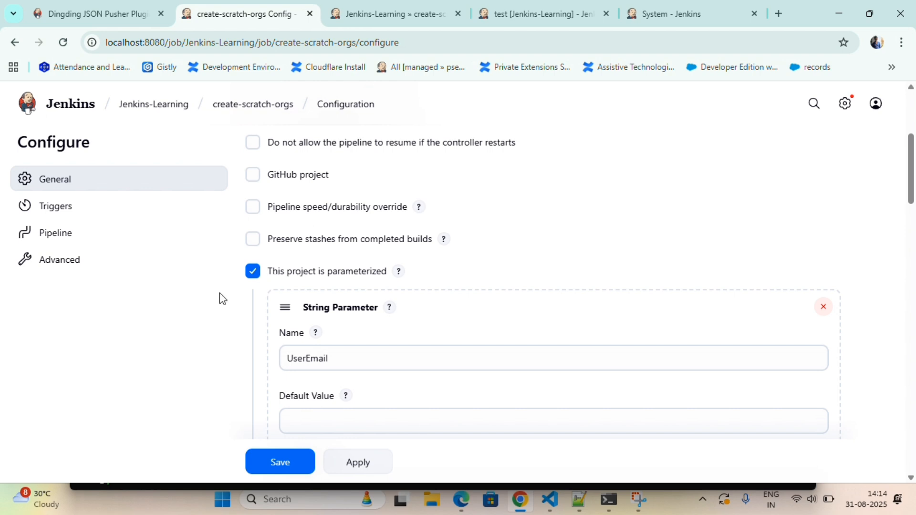
pyautogui.scroll(-1, 210, 307)
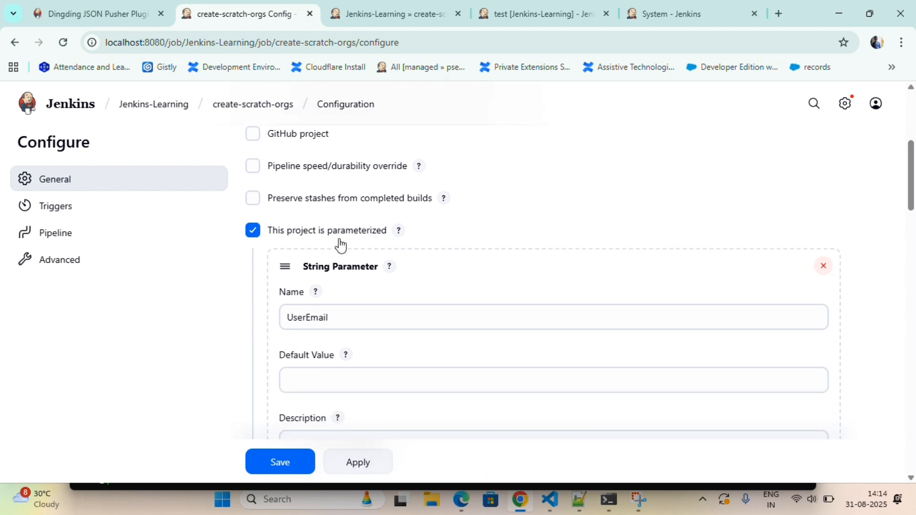
pyautogui.scroll(-2, 374, 235)
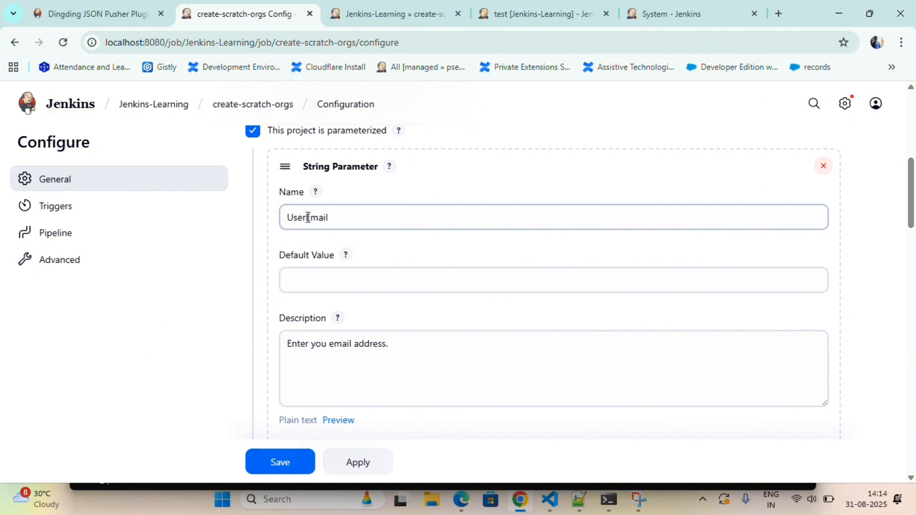
pyautogui.hotkey('alt', 'Tab')
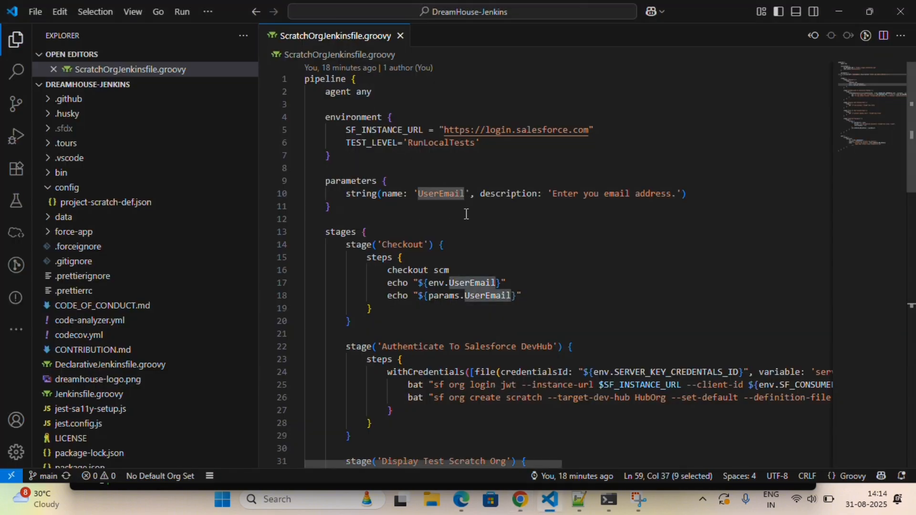
pyautogui.click(414, 183)
pyautogui.hotkey('alt', 'Tab')
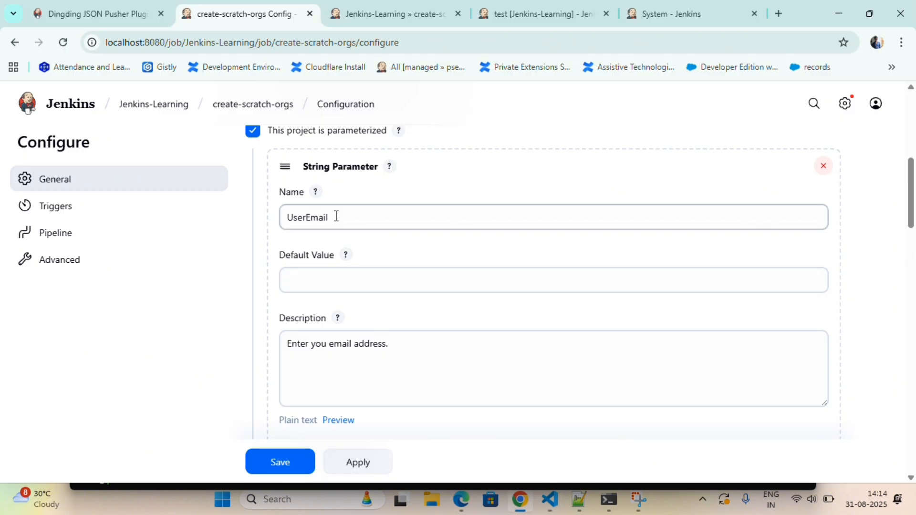
# - Review the Pipeline section: Script Path ScratchOrgJenkinsfile.groovy, branch */main, lightweight checkout
pyautogui.scroll(-2, 308, 257)
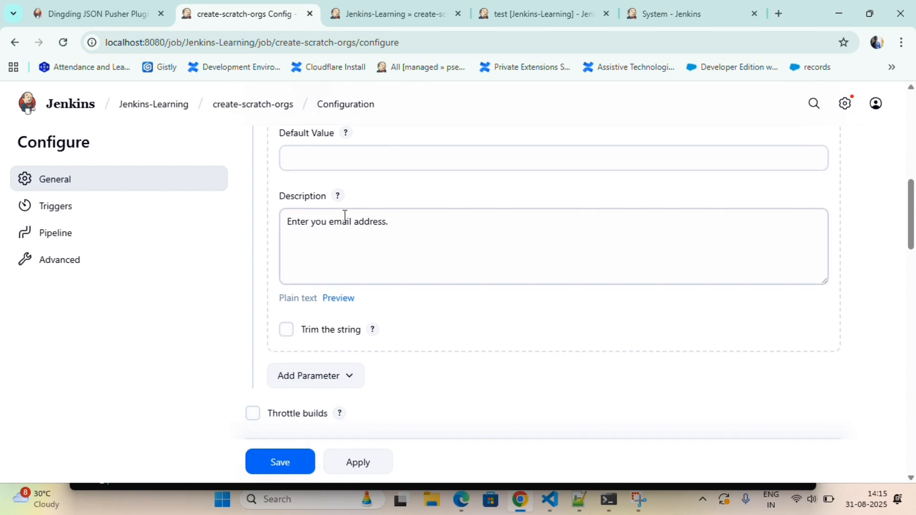
pyautogui.scroll(1, 380, 224)
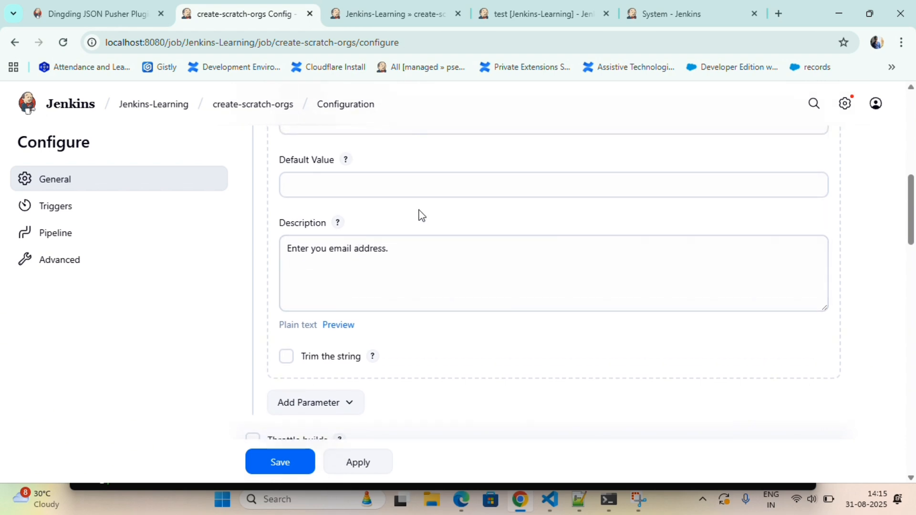
pyautogui.scroll(-4, 424, 211)
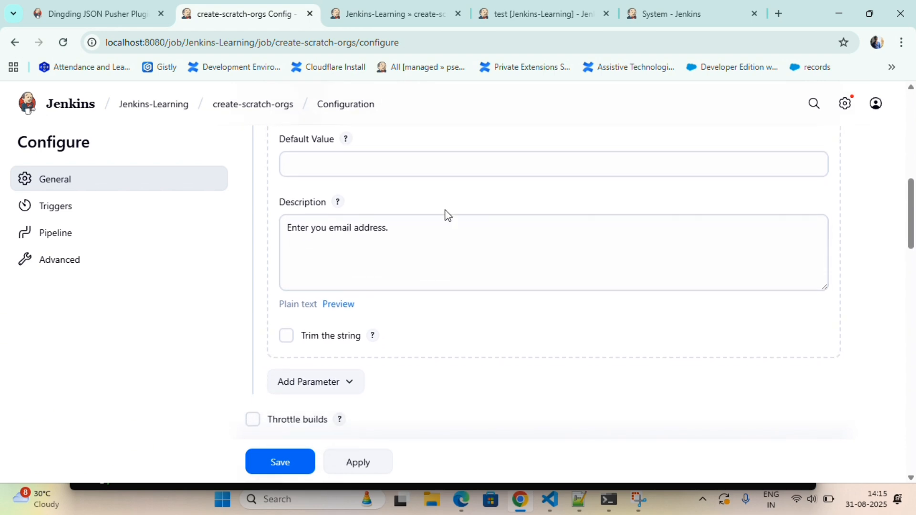
pyautogui.scroll(-7, 447, 215)
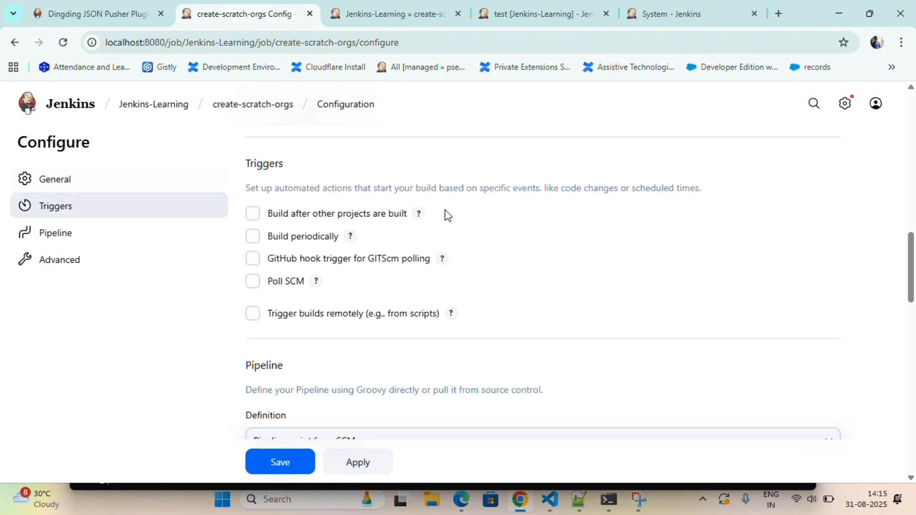
pyautogui.scroll(1, 378, 234)
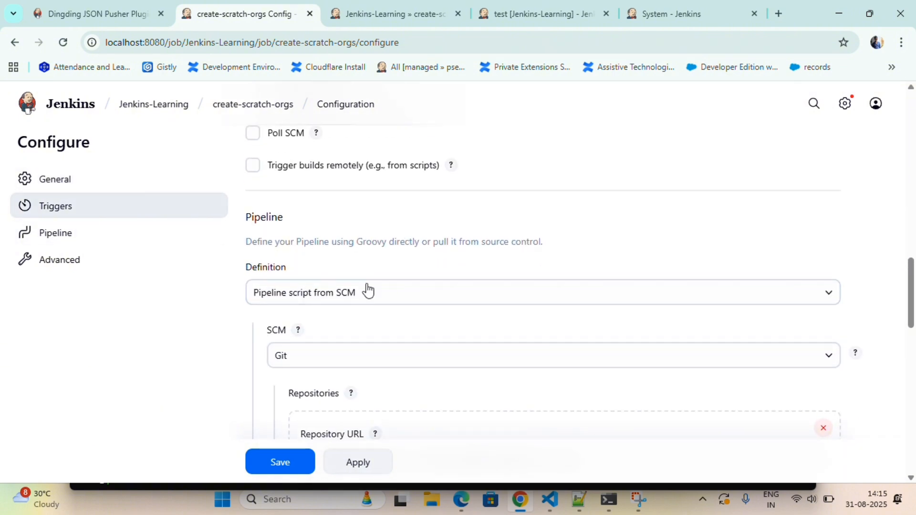
pyautogui.scroll(-6, 327, 340)
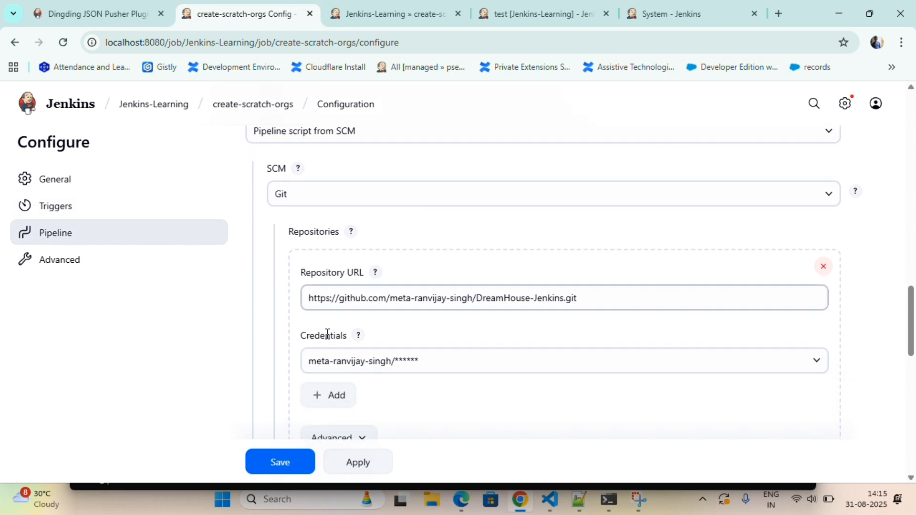
pyautogui.scroll(-3, 328, 338)
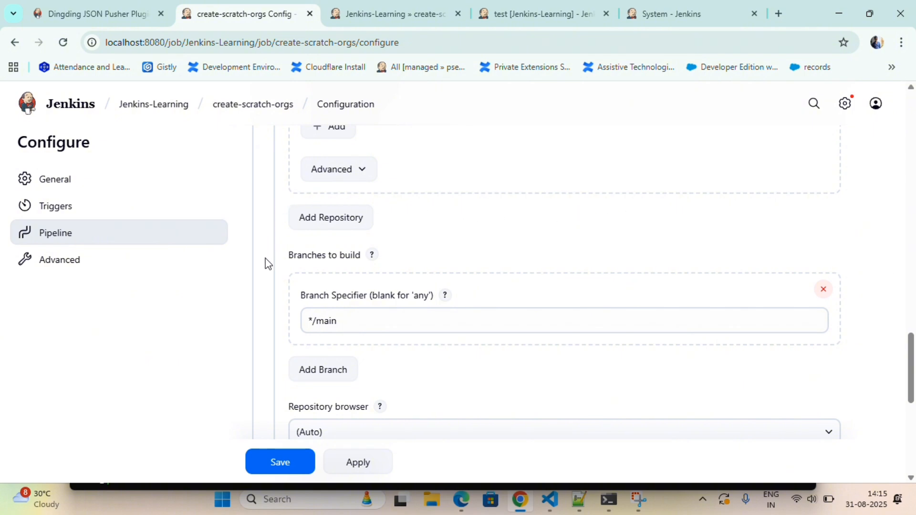
pyautogui.scroll(-3, 267, 255)
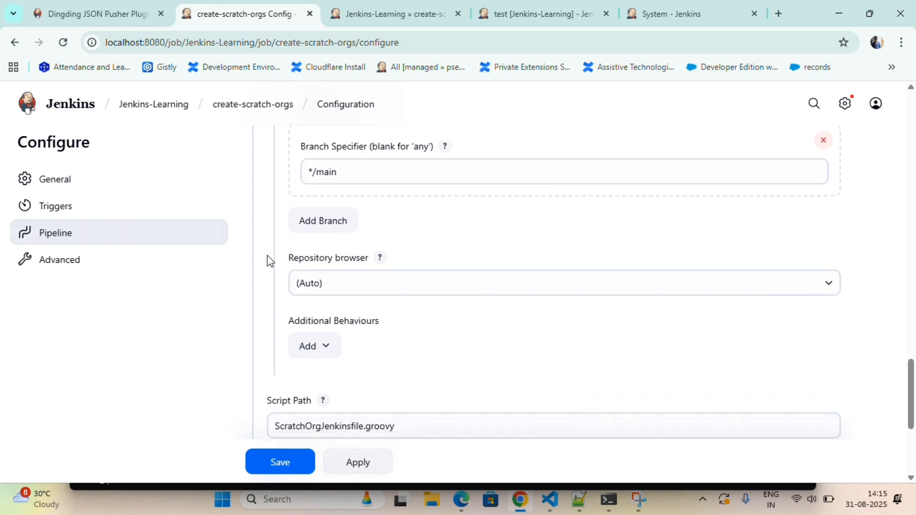
pyautogui.scroll(-3, 268, 256)
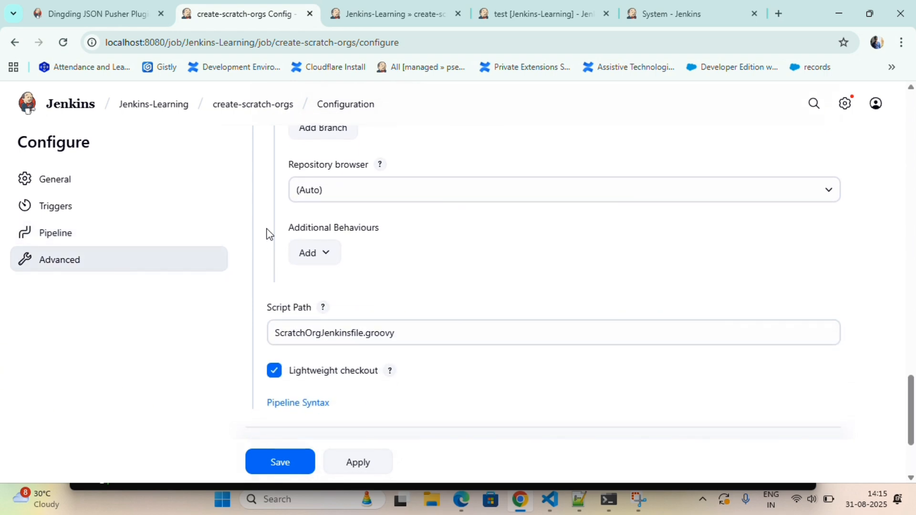
pyautogui.scroll(-2, 267, 235)
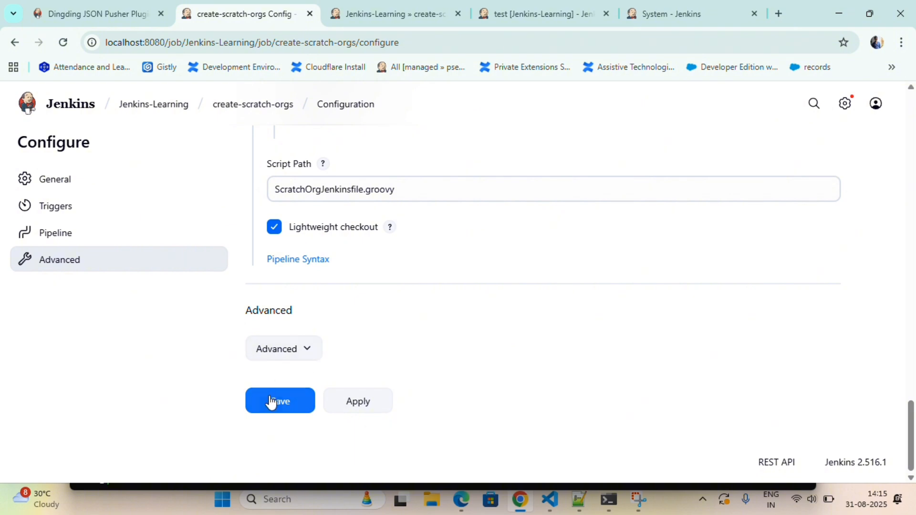
# - On the create-scratch-orgs job, enter the user's e-mail address as the UserEmail build parameter
pyautogui.click(259, 114)
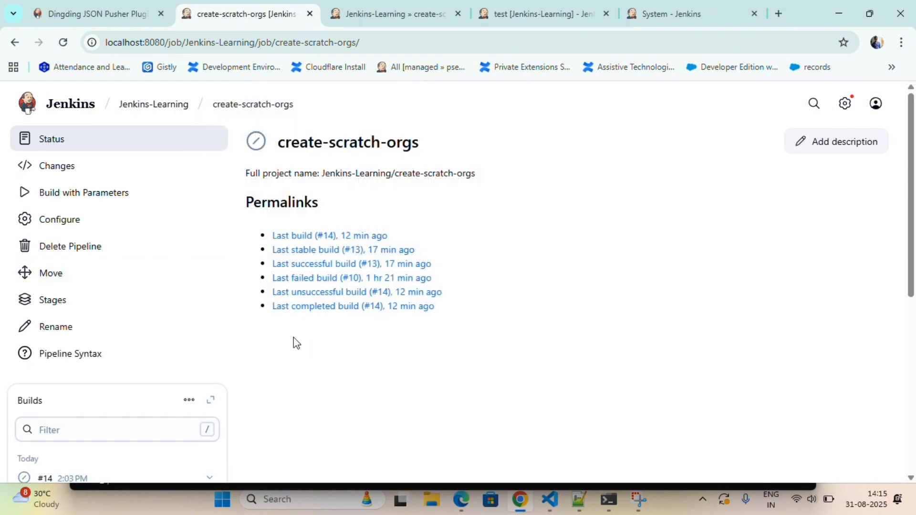
pyautogui.click(87, 200)
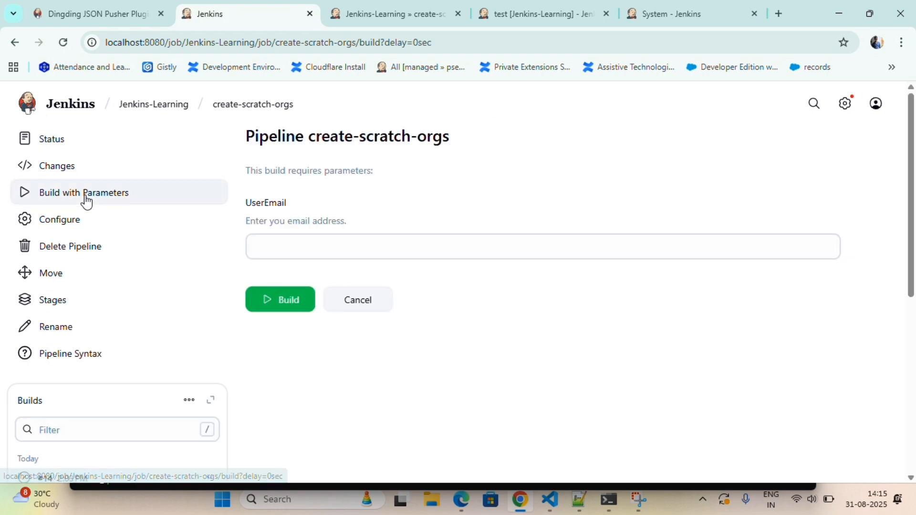
pyautogui.click(278, 253)
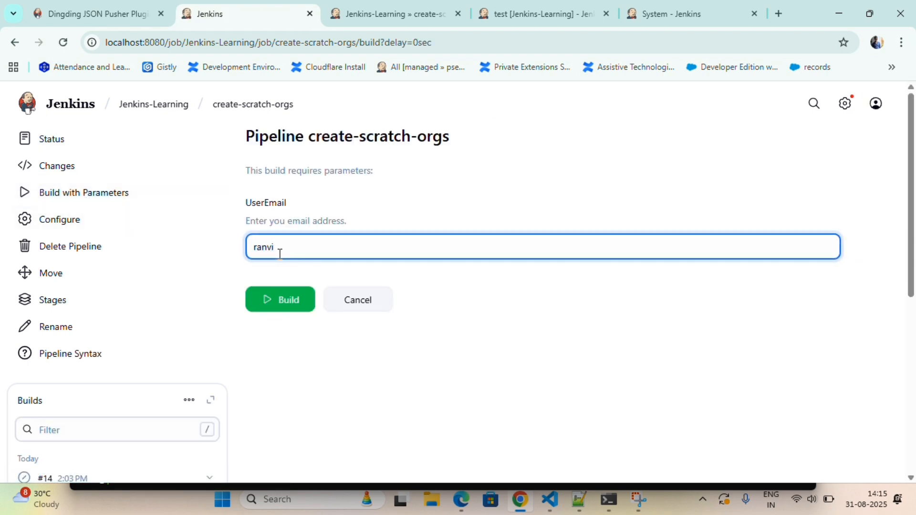
pyautogui.click(312, 195)
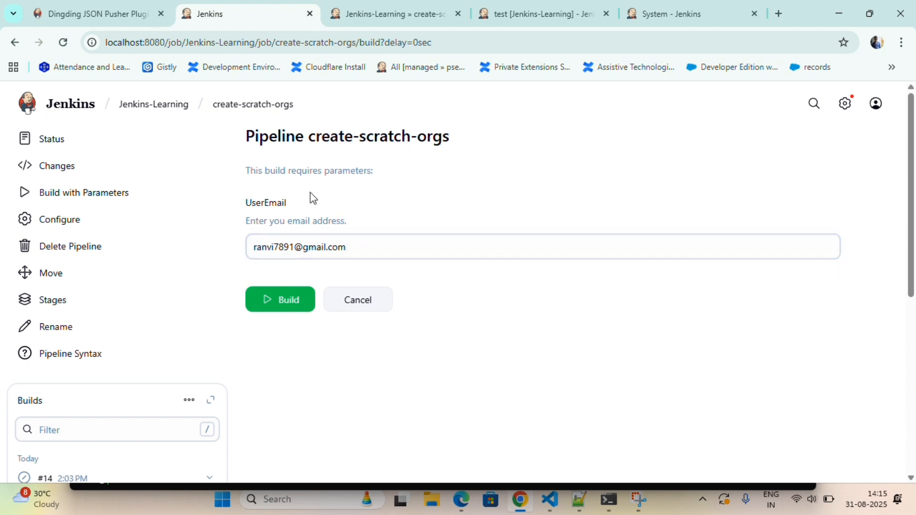
# - Start the parameterized build and open the new build #15
pyautogui.click(280, 303)
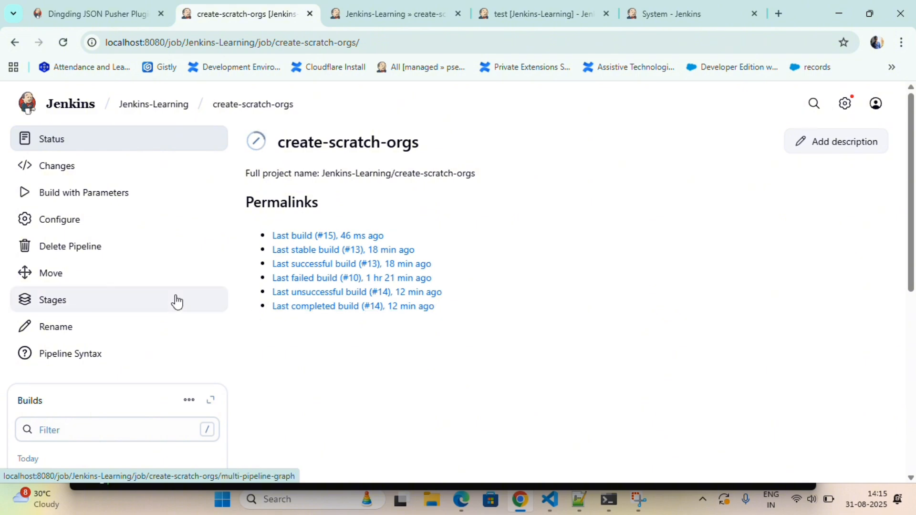
pyautogui.scroll(-4, 174, 300)
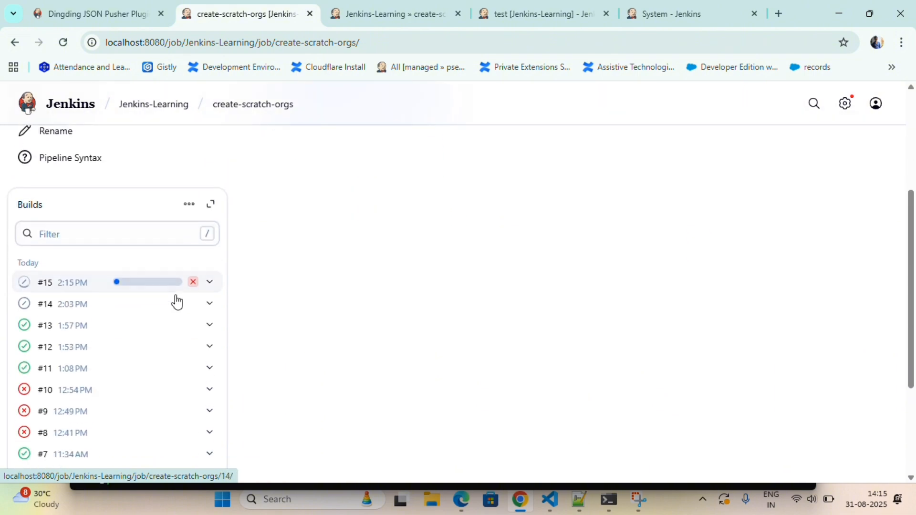
pyautogui.click(45, 279)
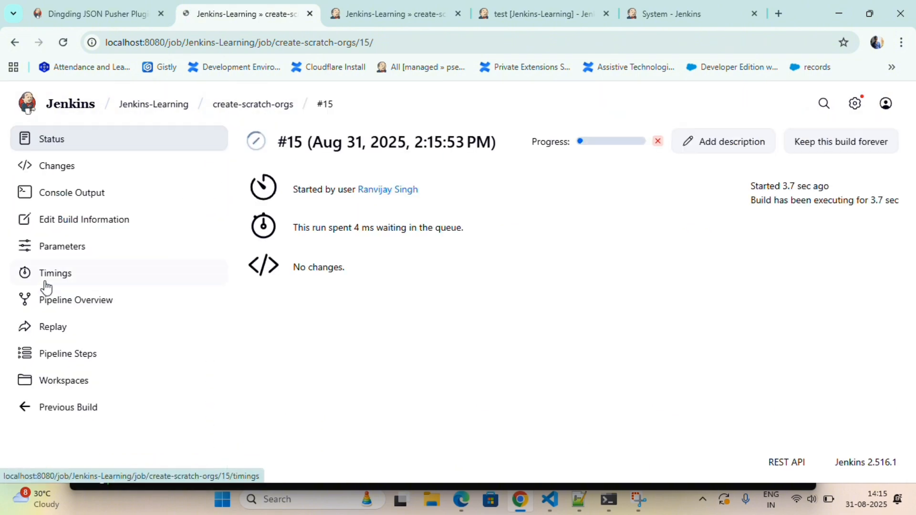
# - Follow build #15's console output until the scratch org is created, authenticated, and Deploy Settings begins
pyautogui.click(109, 195)
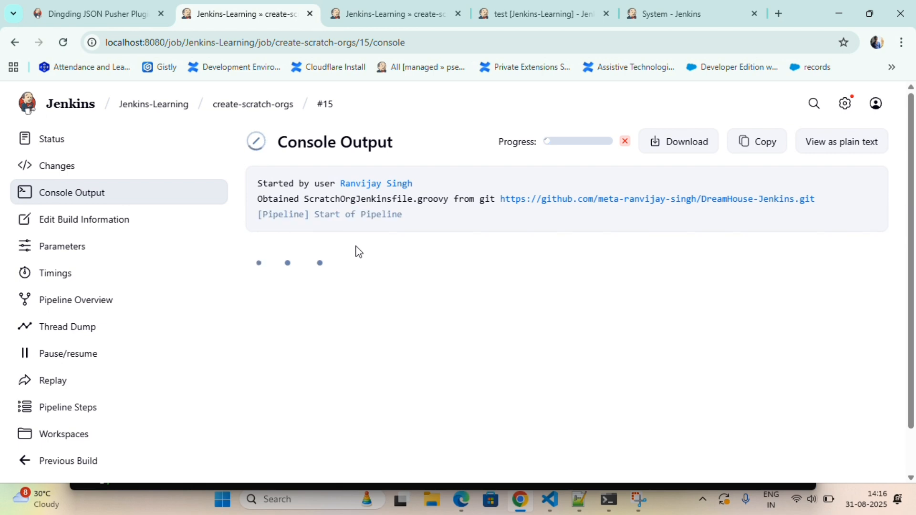
pyautogui.scroll(-3, 441, 281)
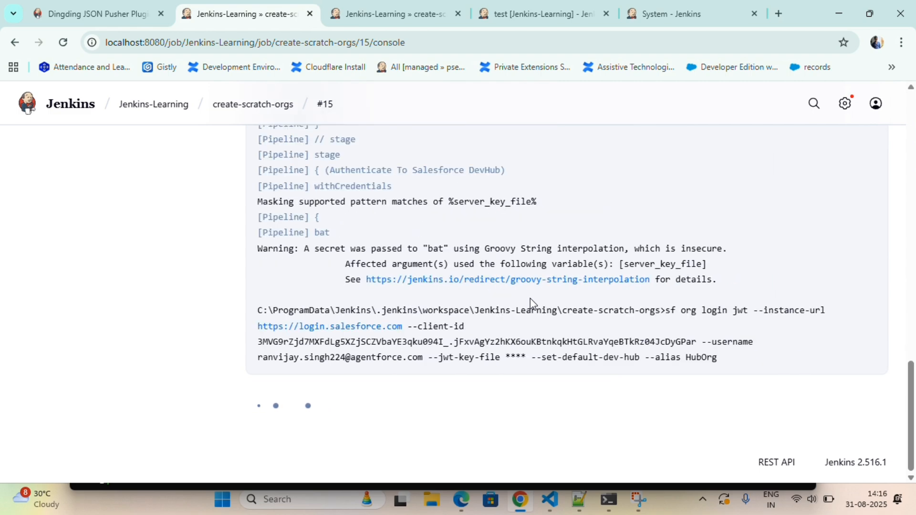
pyautogui.scroll(4, 491, 295)
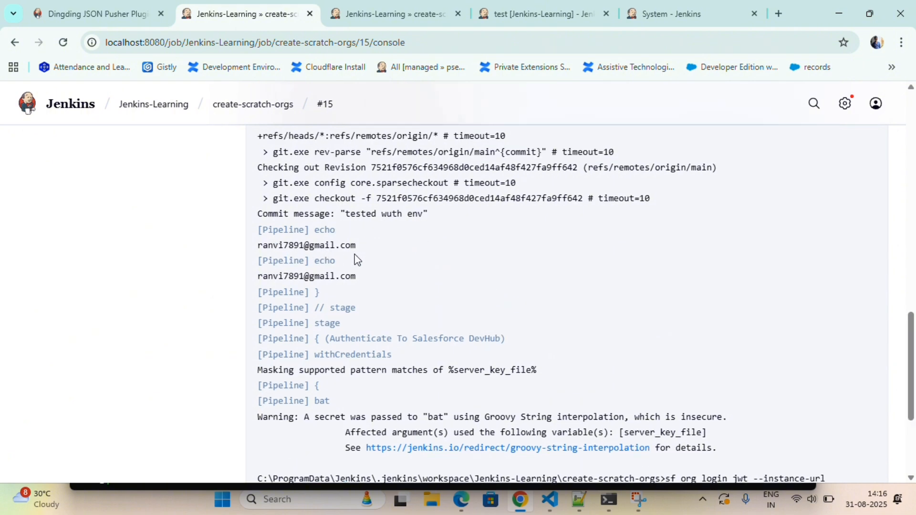
pyautogui.moveTo(335, 234)
pyautogui.moveTo(294, 257)
pyautogui.scroll(-2, 302, 285)
pyautogui.scroll(-4, 302, 282)
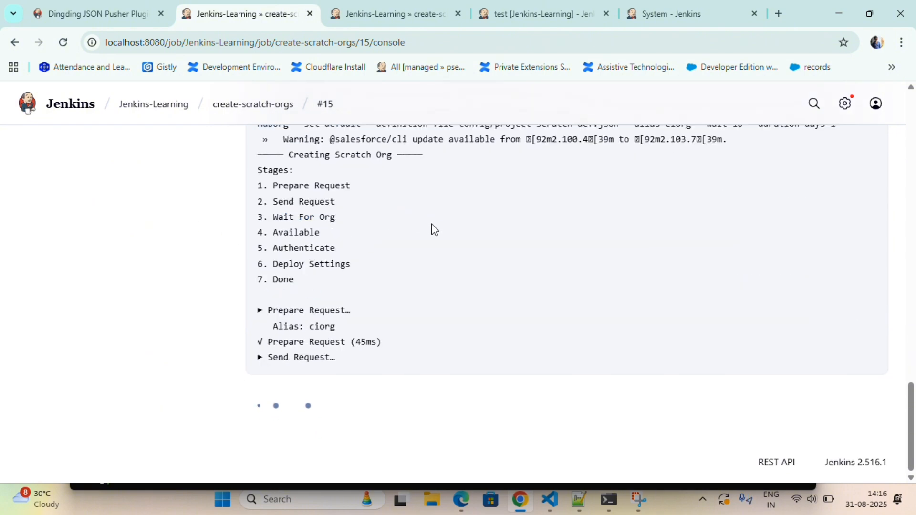
pyautogui.scroll(1, 431, 228)
pyautogui.scroll(1, 431, 228)
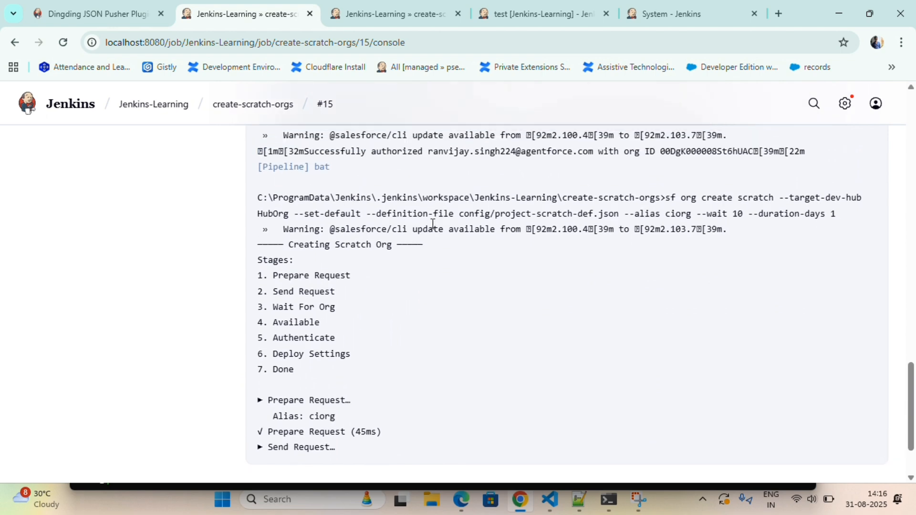
pyautogui.scroll(-3, 432, 224)
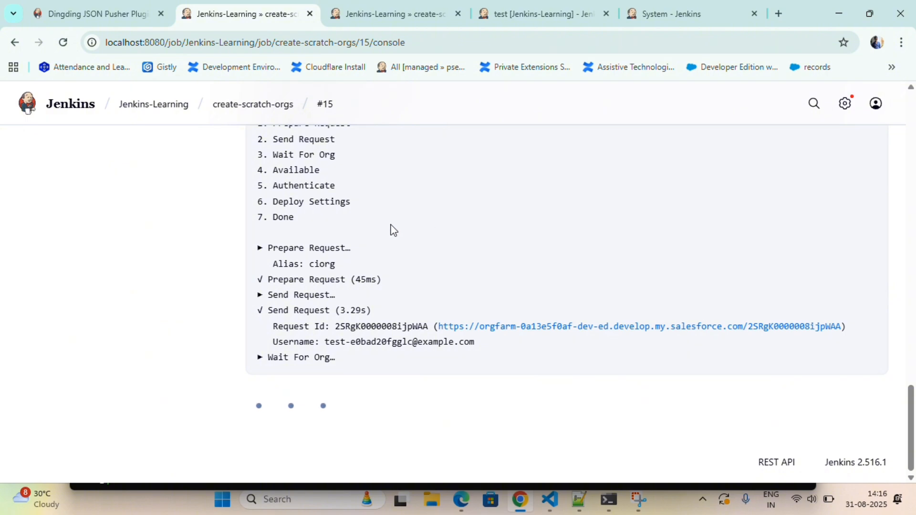
pyautogui.scroll(5, 390, 230)
pyautogui.scroll(-5, 391, 224)
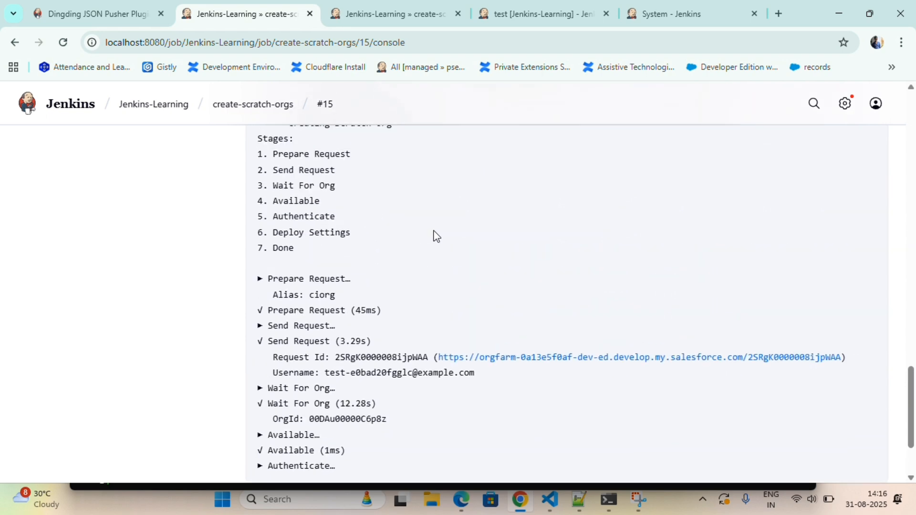
# - Review ScratchOrgJenkinsfile.groovy in VS Code down to its emailext post block, then minimize the editor
pyautogui.click(551, 512)
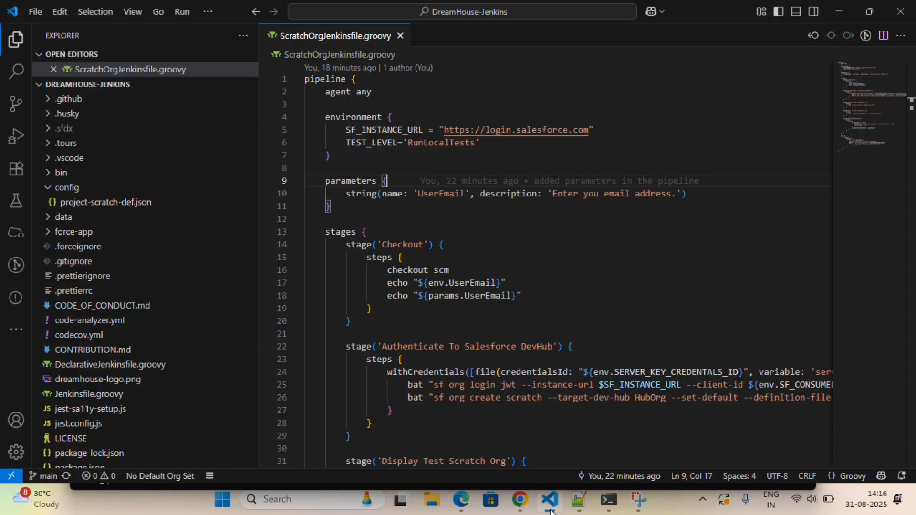
pyautogui.scroll(-2, 585, 329)
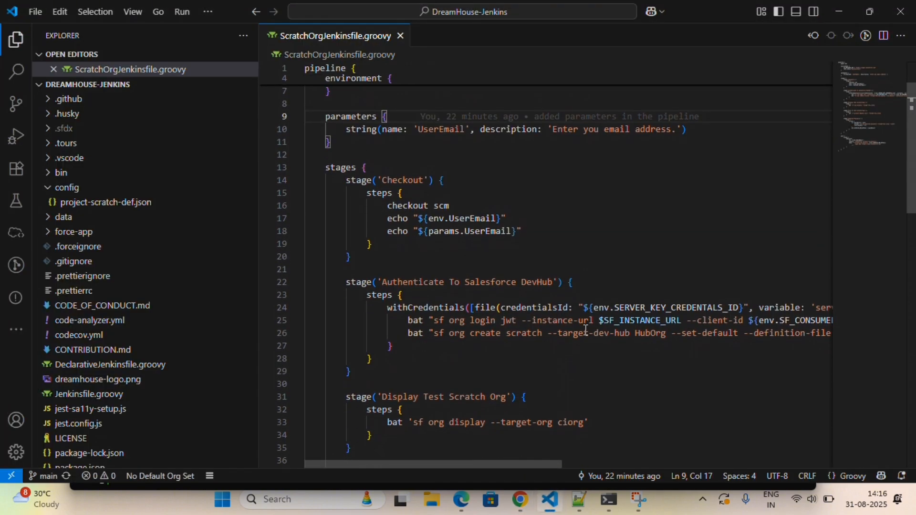
pyautogui.scroll(-10, 585, 330)
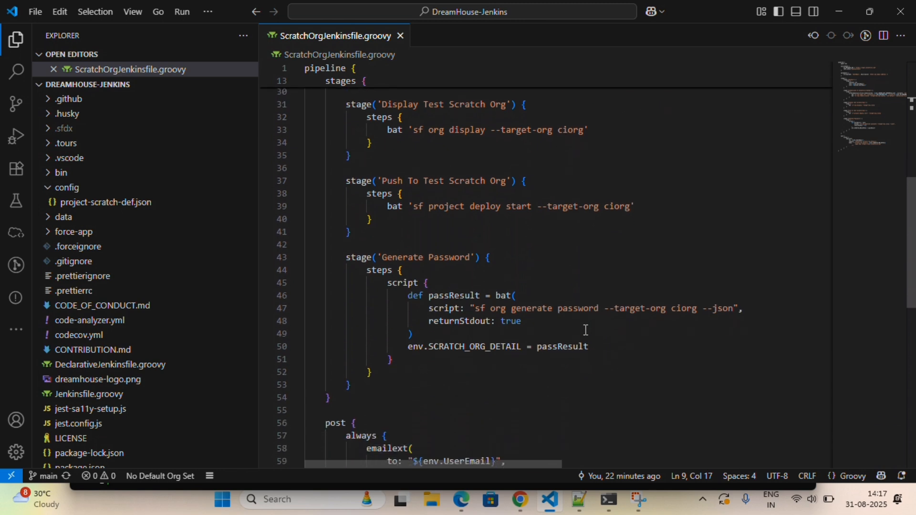
pyautogui.scroll(-1, 586, 330)
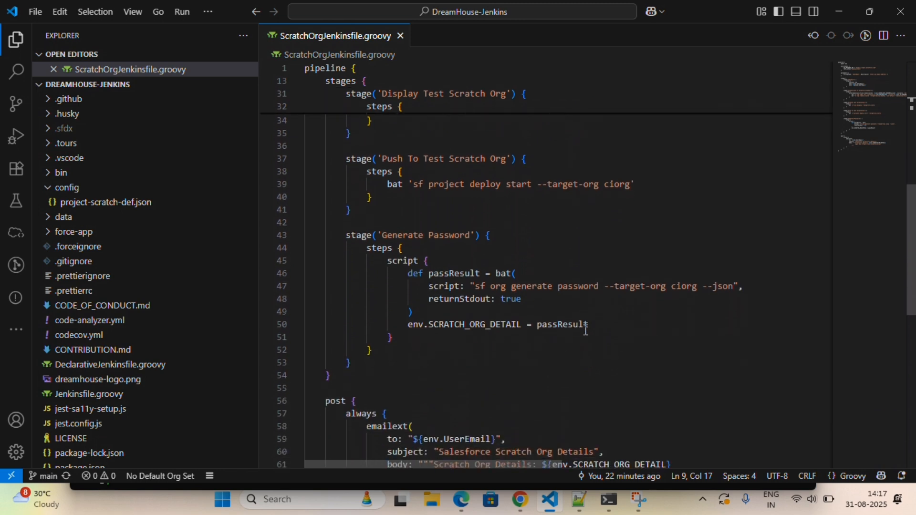
pyautogui.scroll(-4, 585, 330)
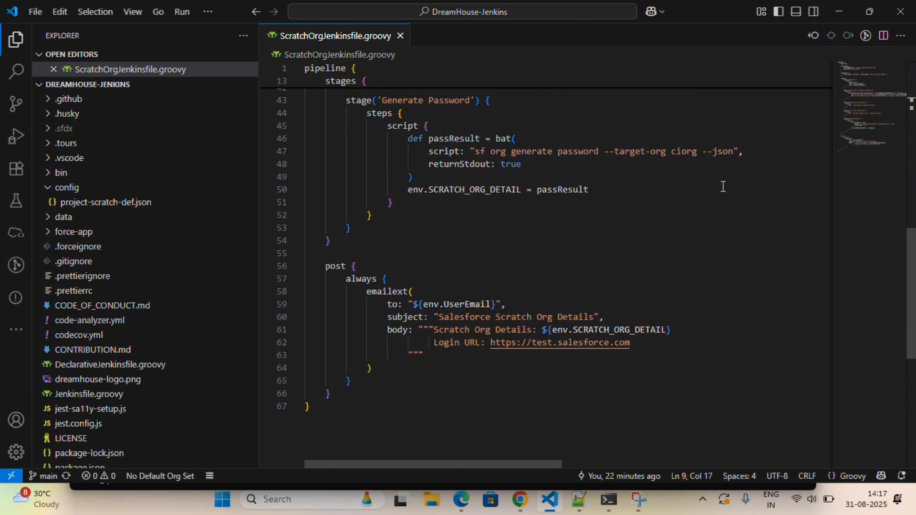
pyautogui.click(841, 10)
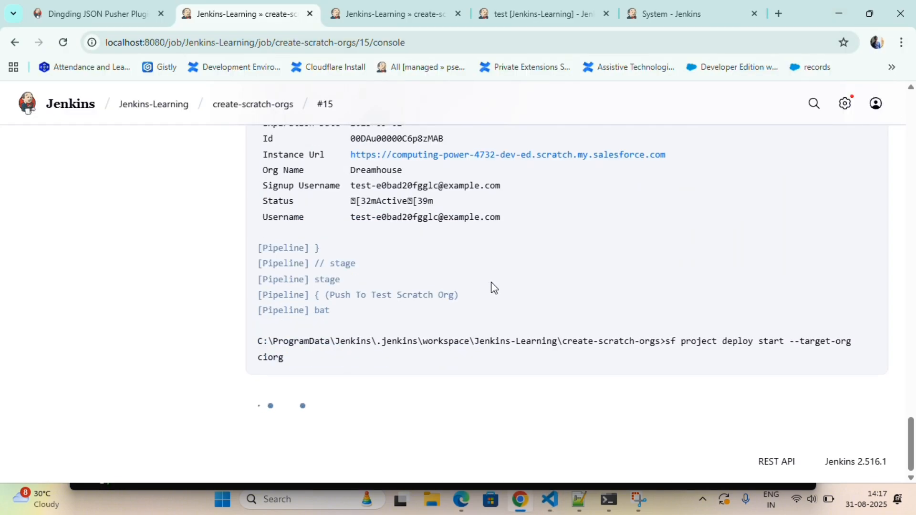
# - Follow build #15's console log until the emailext step sends the e-mail and it shows Finished: SUCCESS
pyautogui.scroll(5, 493, 288)
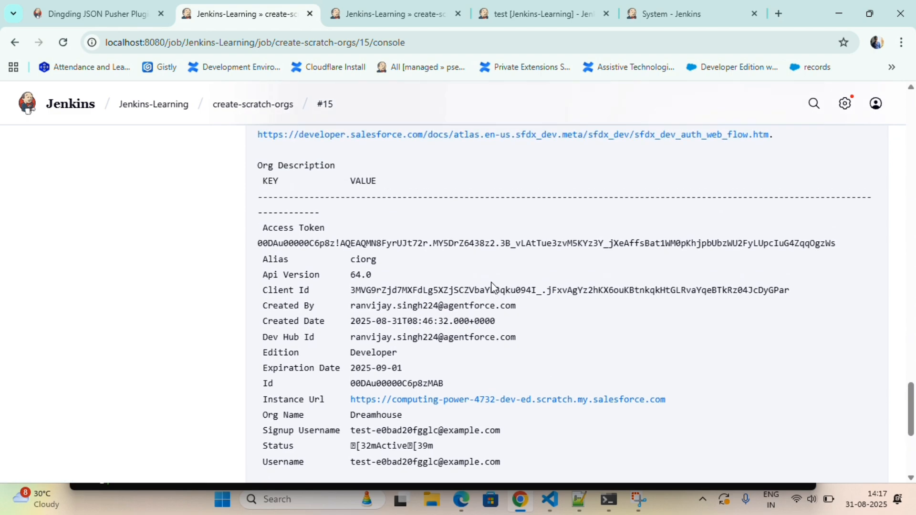
pyautogui.scroll(4, 491, 286)
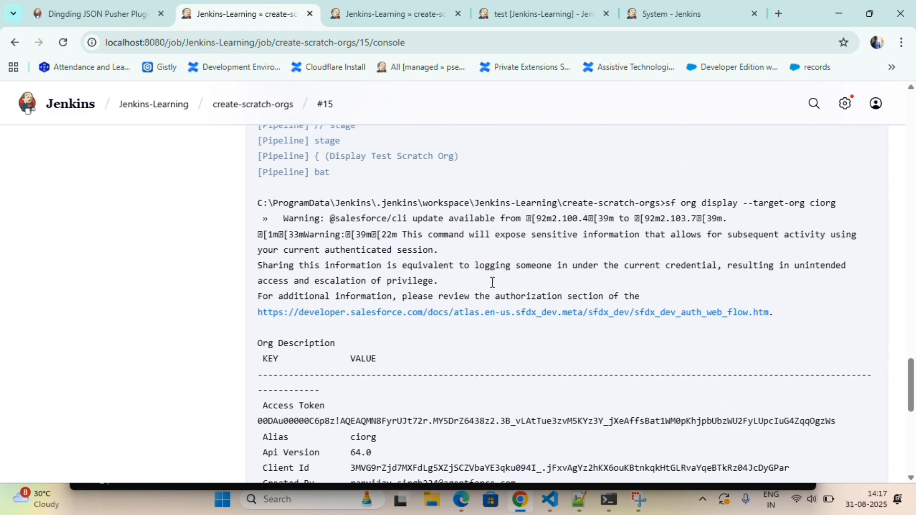
pyautogui.scroll(-9, 492, 282)
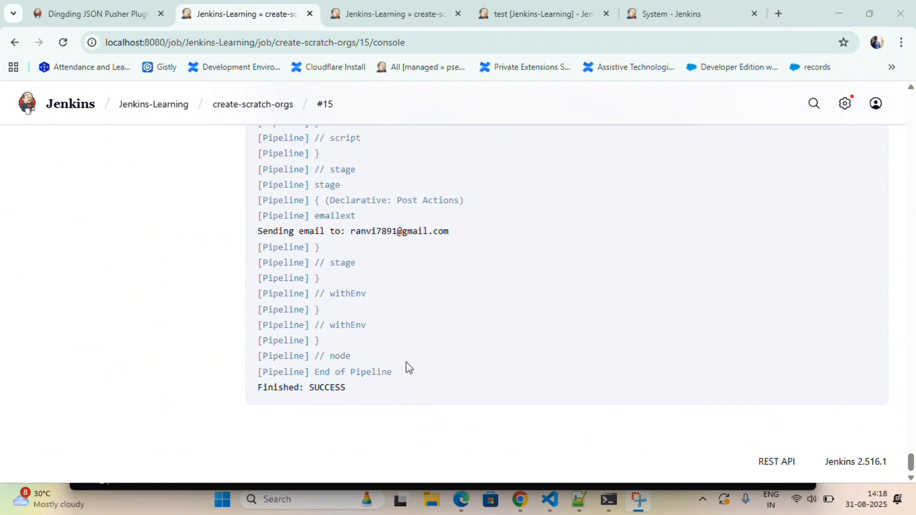
pyautogui.scroll(1, 382, 382)
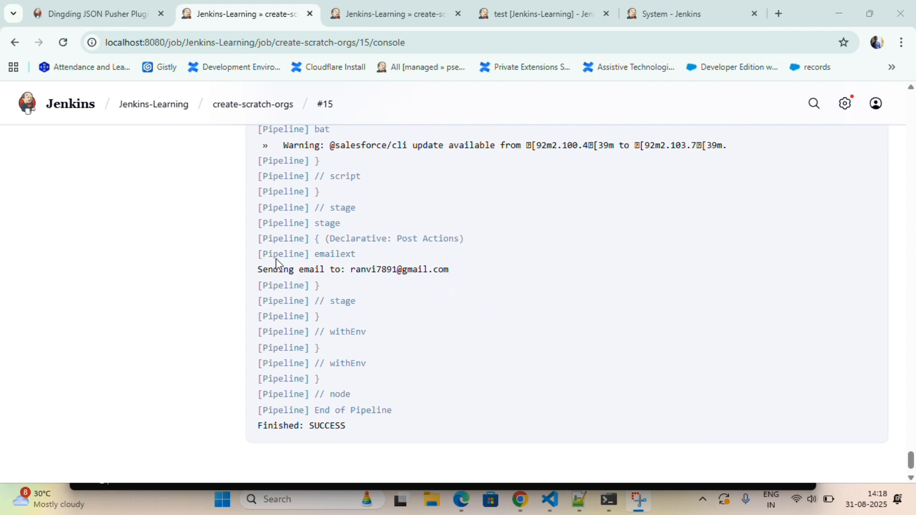
pyautogui.scroll(1, 413, 301)
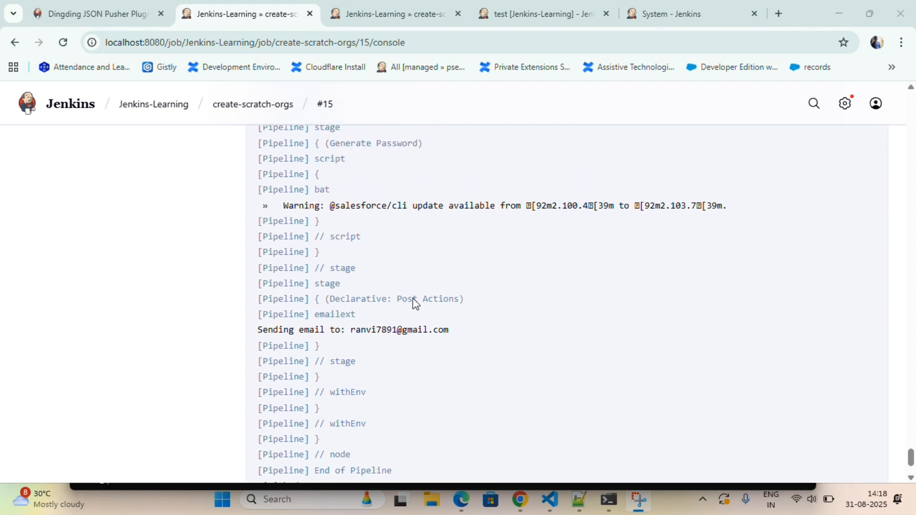
pyautogui.scroll(-2, 413, 299)
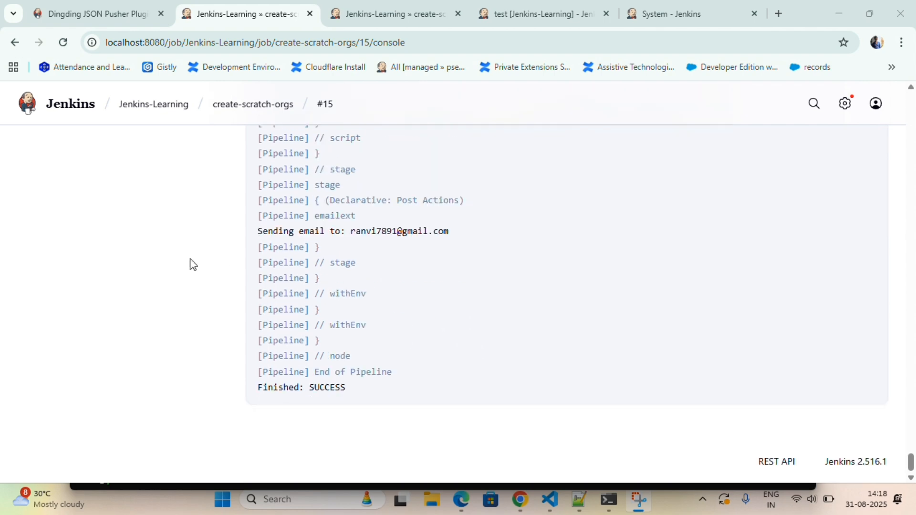